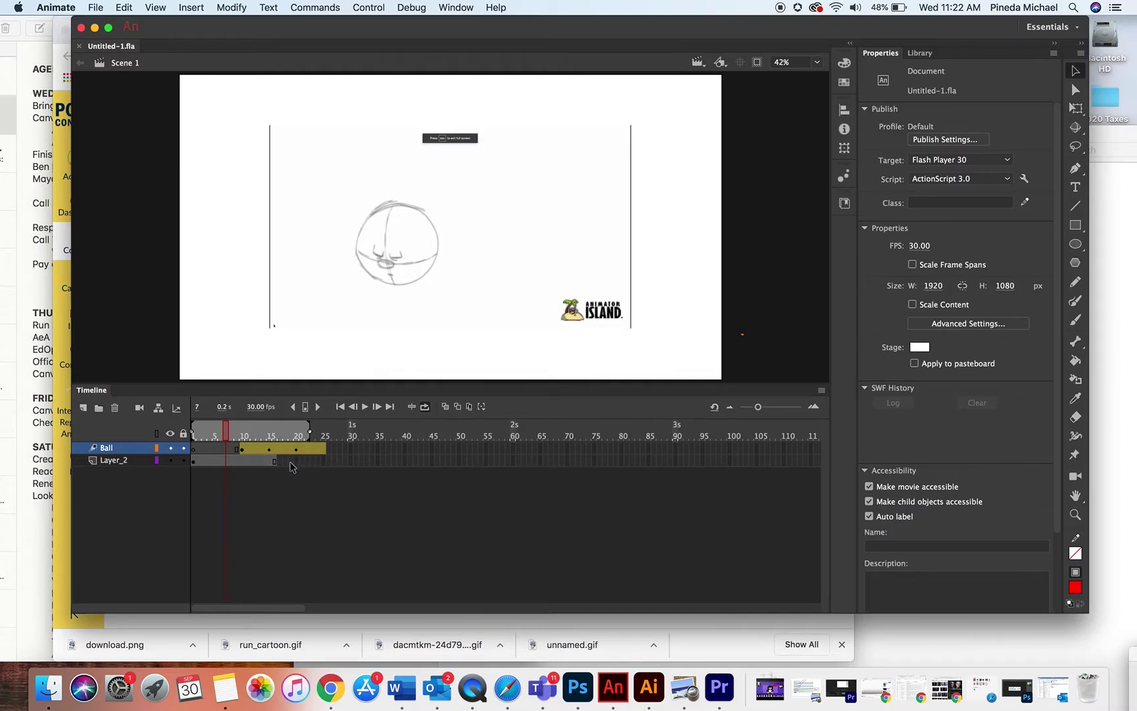
Step: Delete the Ball layer with its motion tween from the timeline
left_click(215, 435)
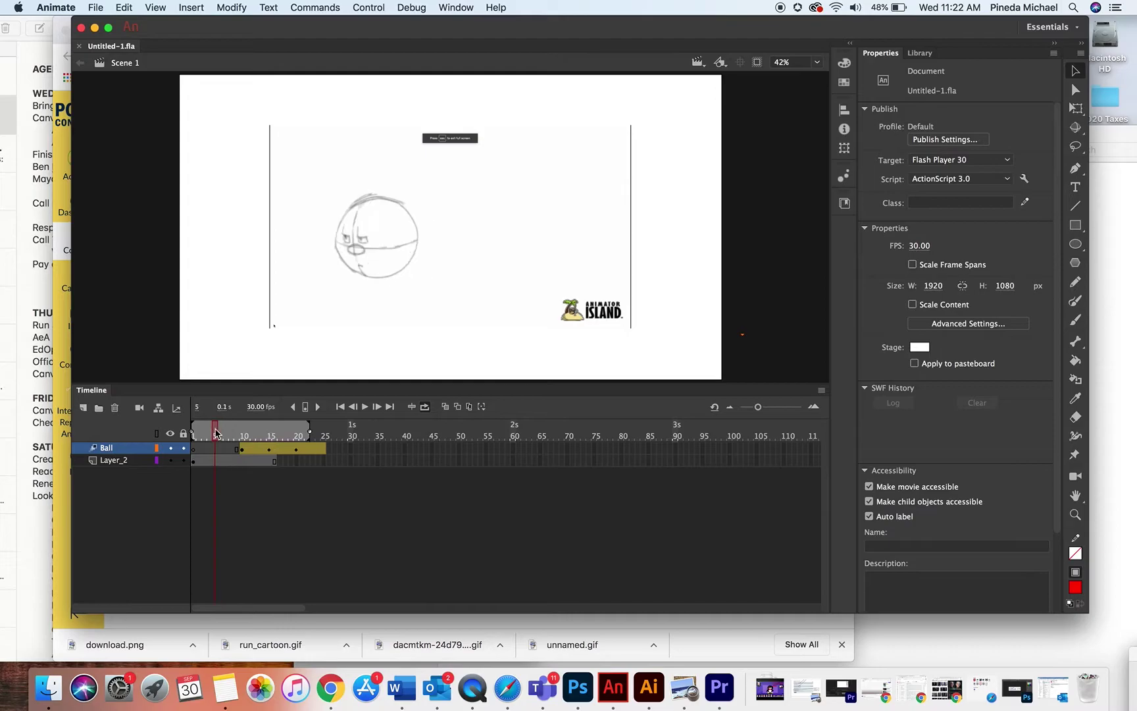
mouse_move(218, 439)
left_mouse_down()
mouse_move(308, 435)
mouse_move(210, 436)
mouse_move(299, 437)
mouse_move(242, 438)
mouse_move(270, 438)
left_mouse_up()
left_click(183, 452)
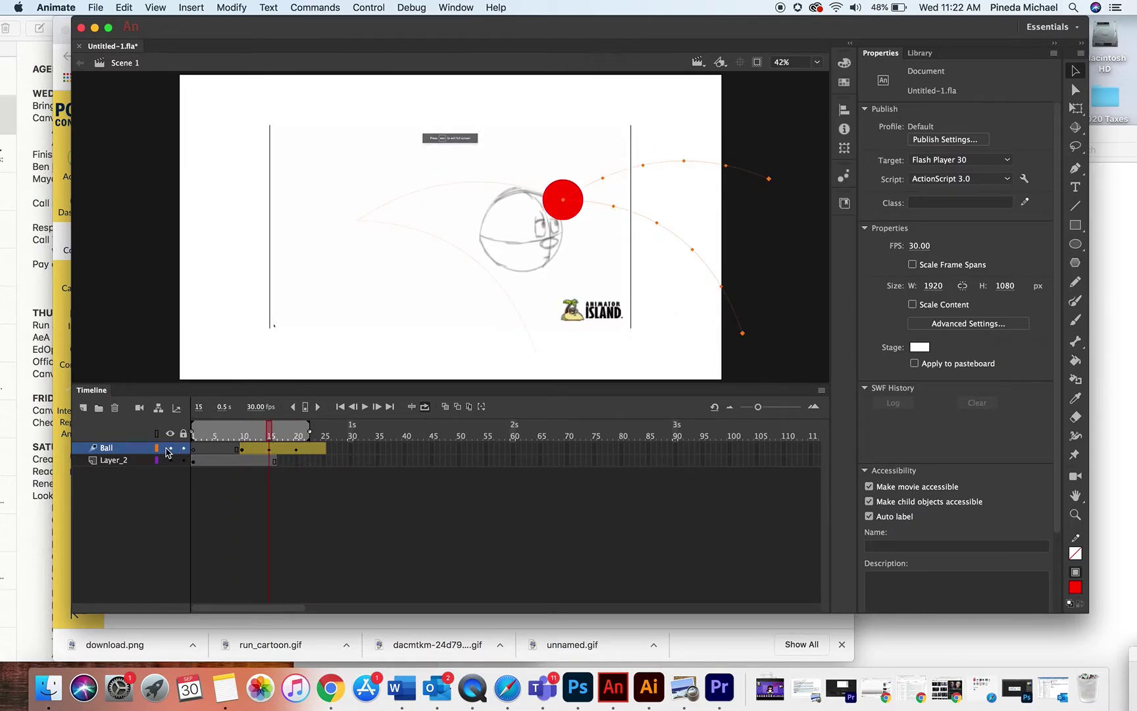
left_click(114, 409)
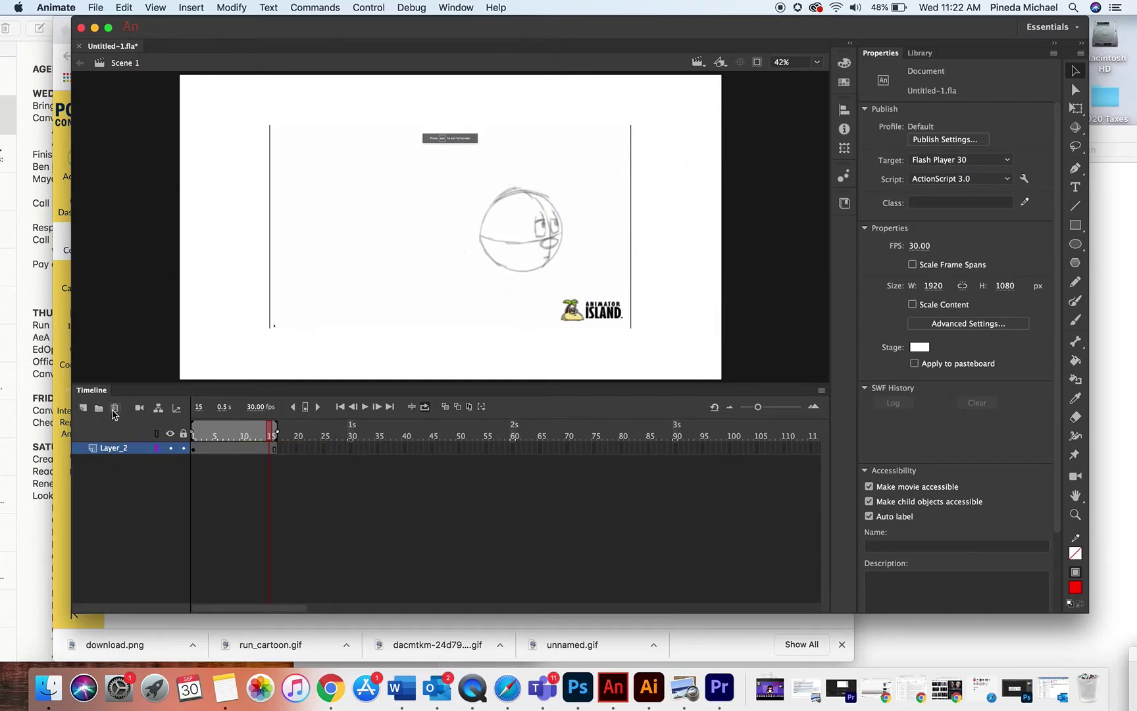
Step: Add a new layer above Layer_2 and draw a red oval about 135 px in diameter to the right of the sketched head
left_click(118, 448)
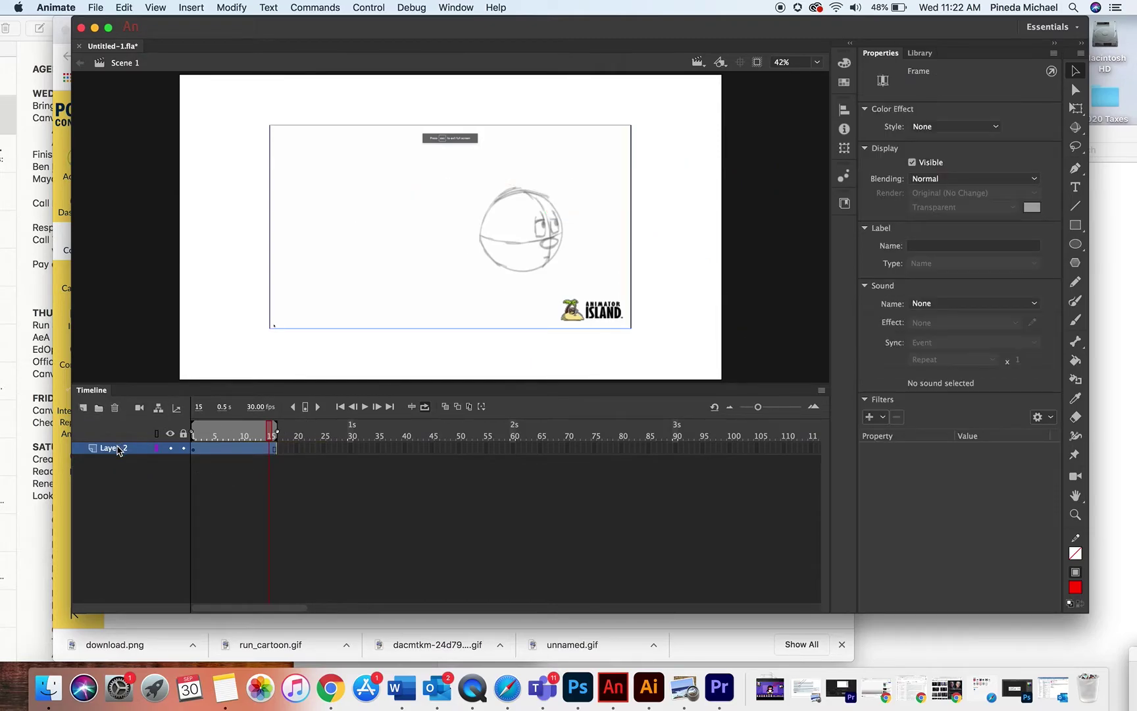
left_click(84, 408)
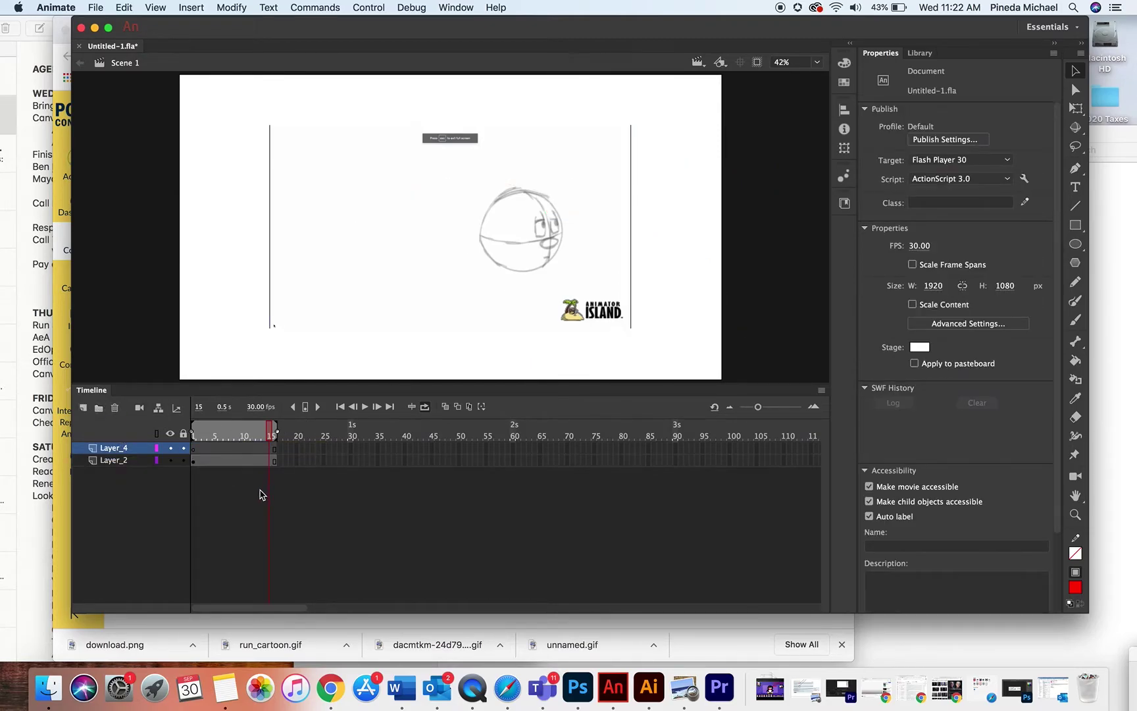
left_click(113, 448)
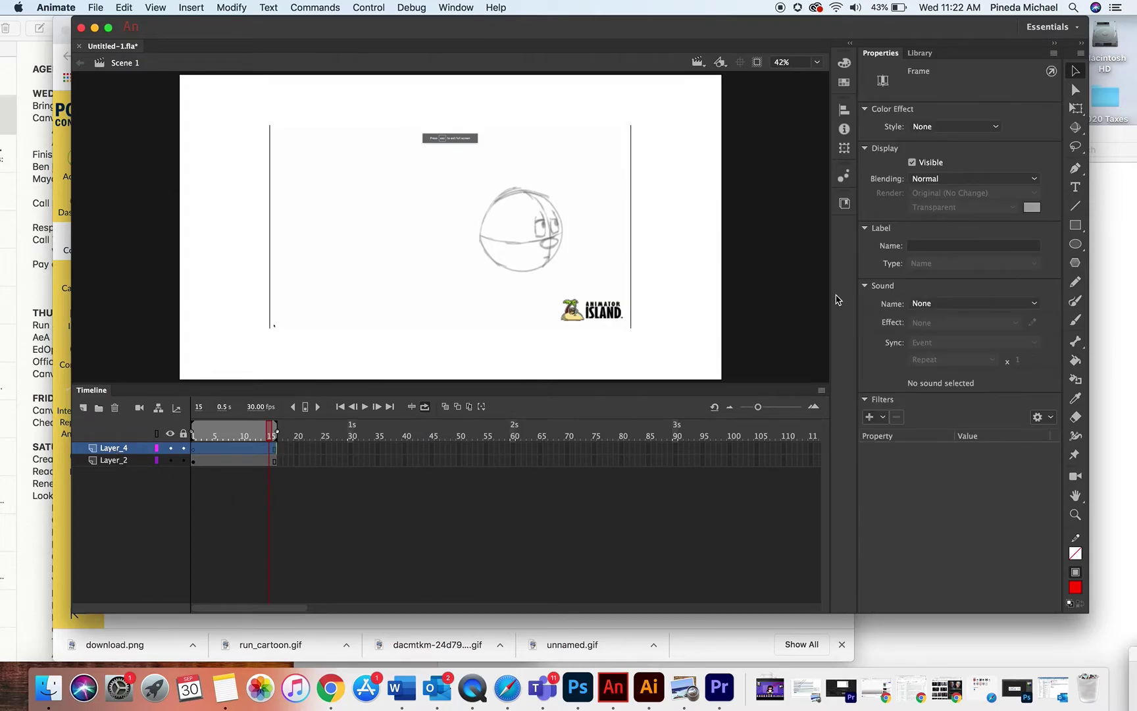
left_click(1075, 245)
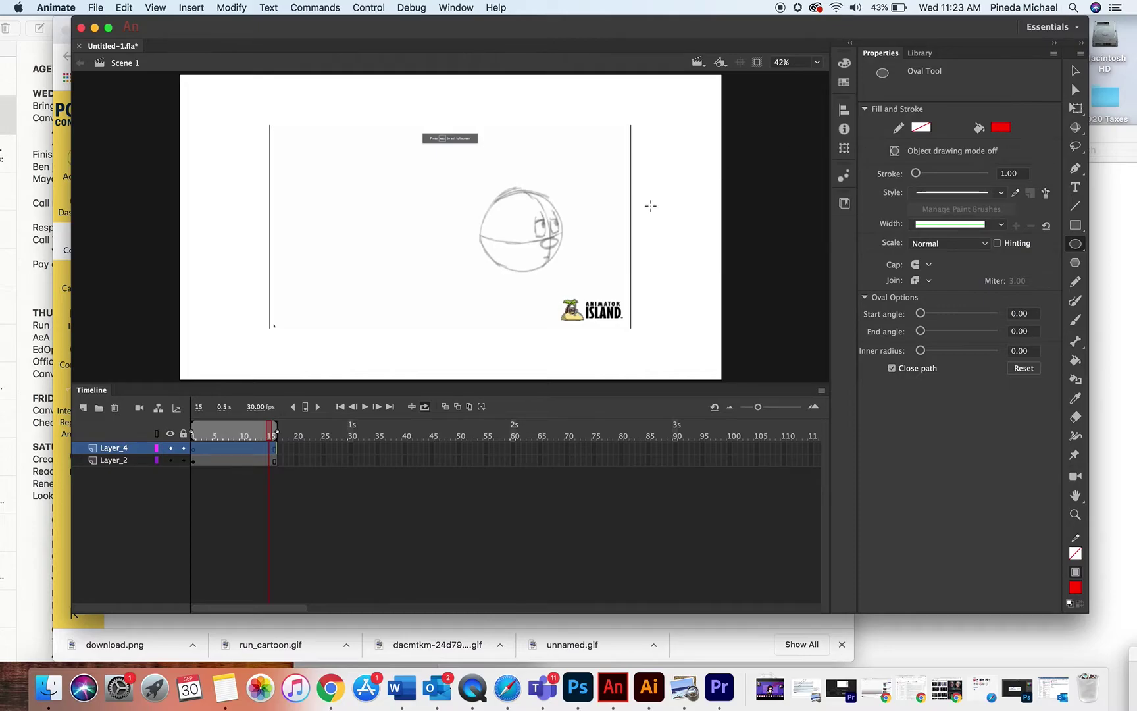
left_click_drag(626, 165, 663, 207)
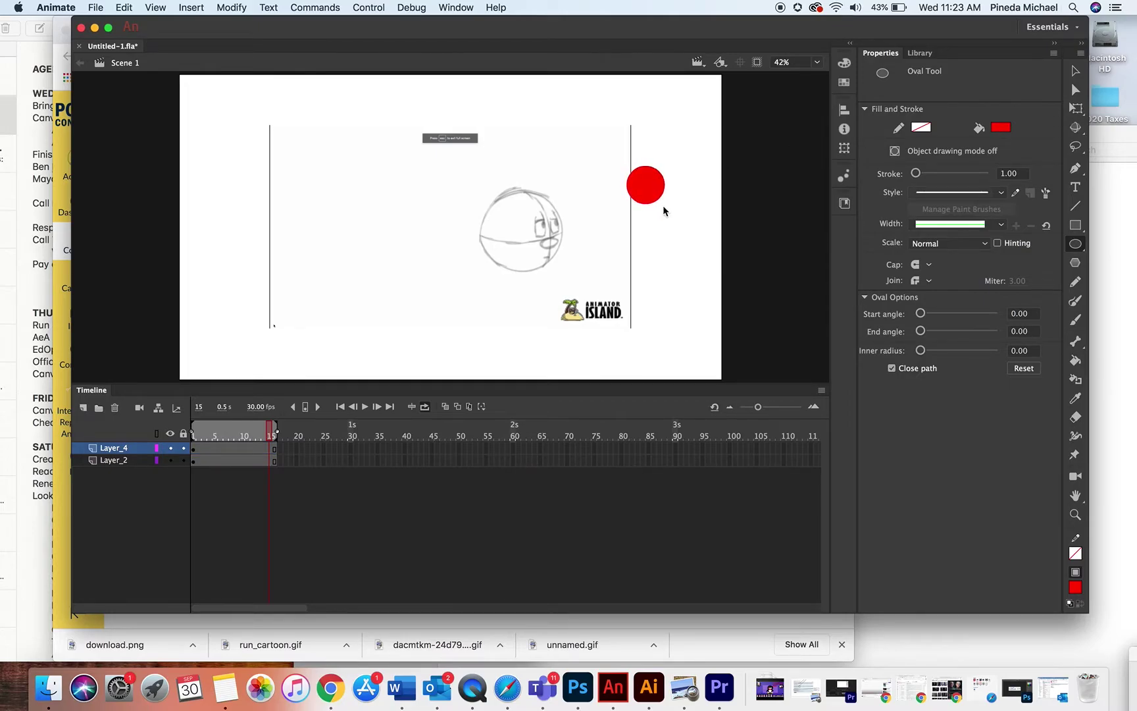
Step: Insert keyframes at frames 11 and 24 on the red circle's layer, Layer_4
mouse_move(224, 433)
left_mouse_down()
mouse_move(205, 433)
mouse_move(272, 433)
mouse_move(194, 434)
mouse_move(194, 450)
mouse_move(249, 439)
left_mouse_up()
left_click(195, 454)
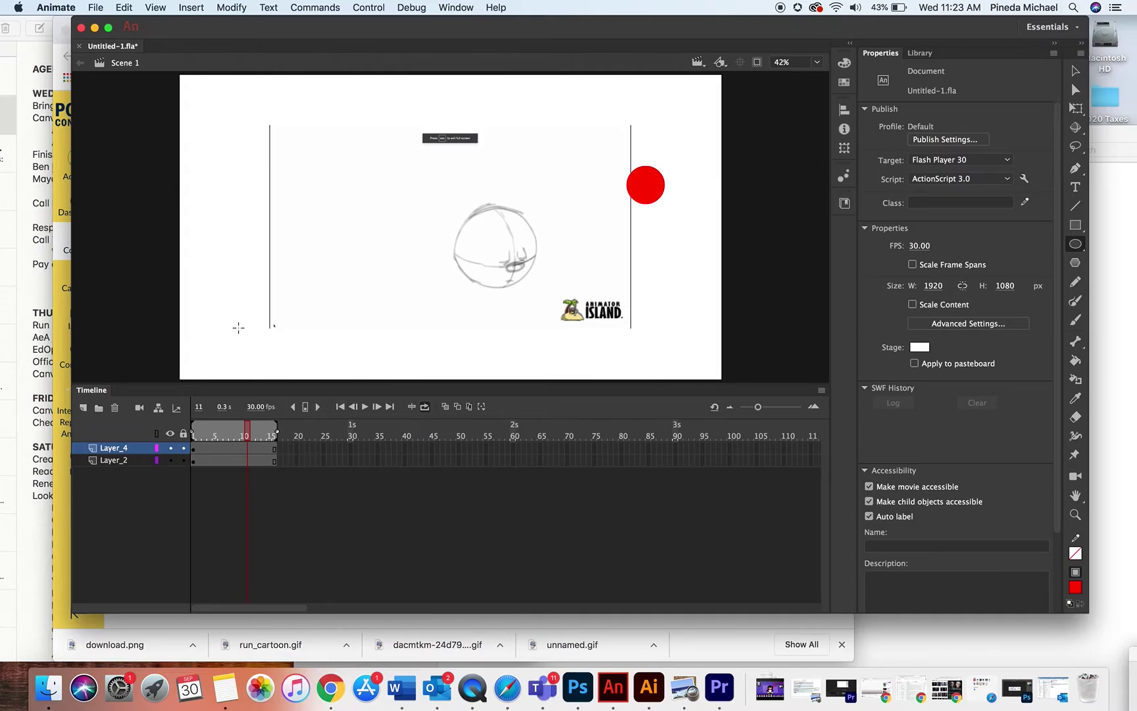
left_click(195, 450)
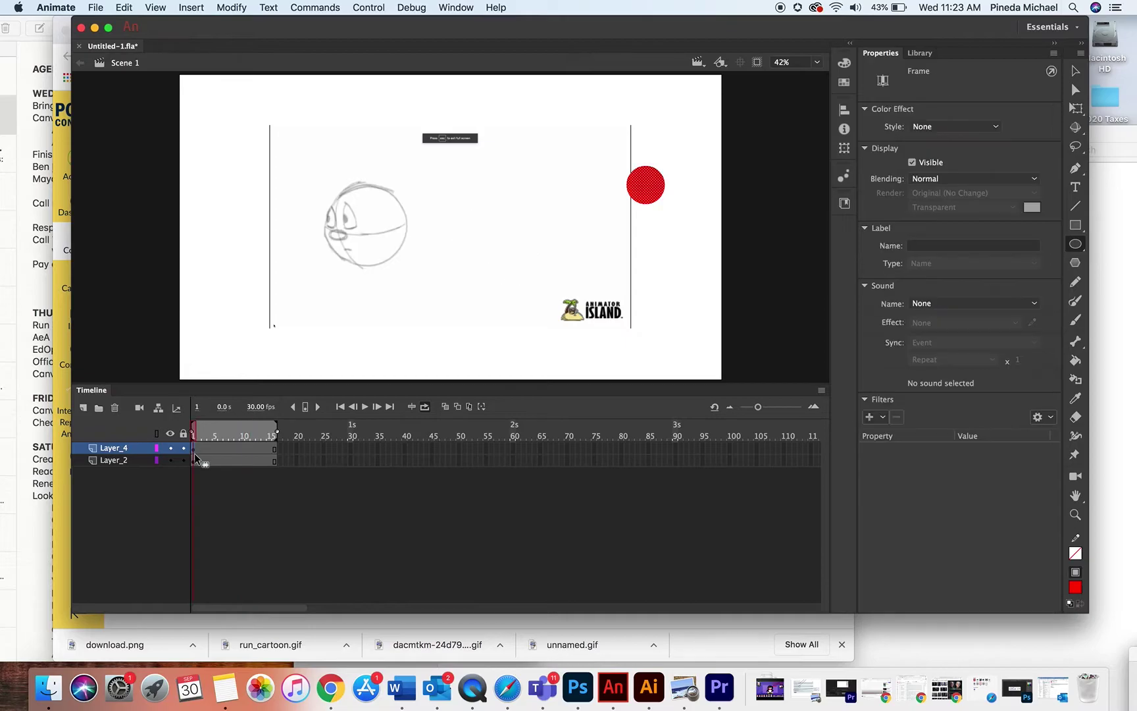
mouse_move(195, 448)
left_mouse_down()
mouse_move(246, 451)
mouse_move(225, 431)
mouse_move(268, 431)
mouse_move(252, 431)
mouse_move(322, 451)
mouse_move(254, 435)
mouse_move(301, 436)
mouse_move(247, 436)
mouse_move(293, 435)
mouse_move(277, 444)
left_mouse_up()
left_click(290, 452)
left_click(275, 452)
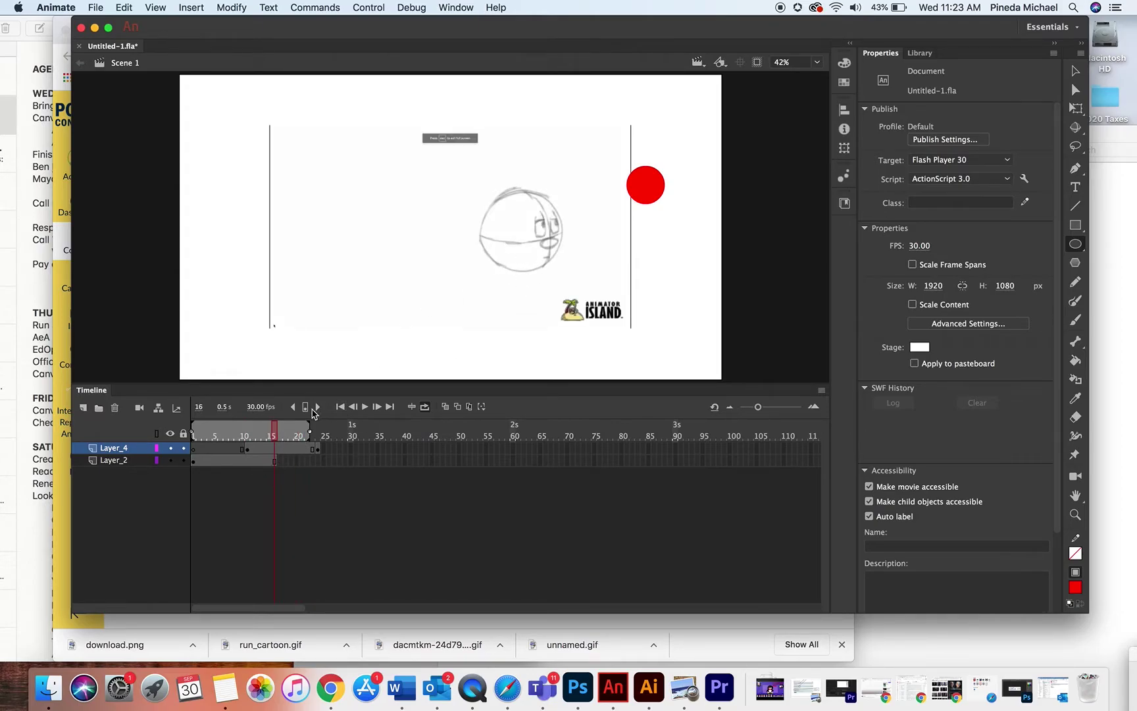
Step: Go to frame 11 and add a new layer above the red circle's layer
left_click_drag(281, 429, 251, 429)
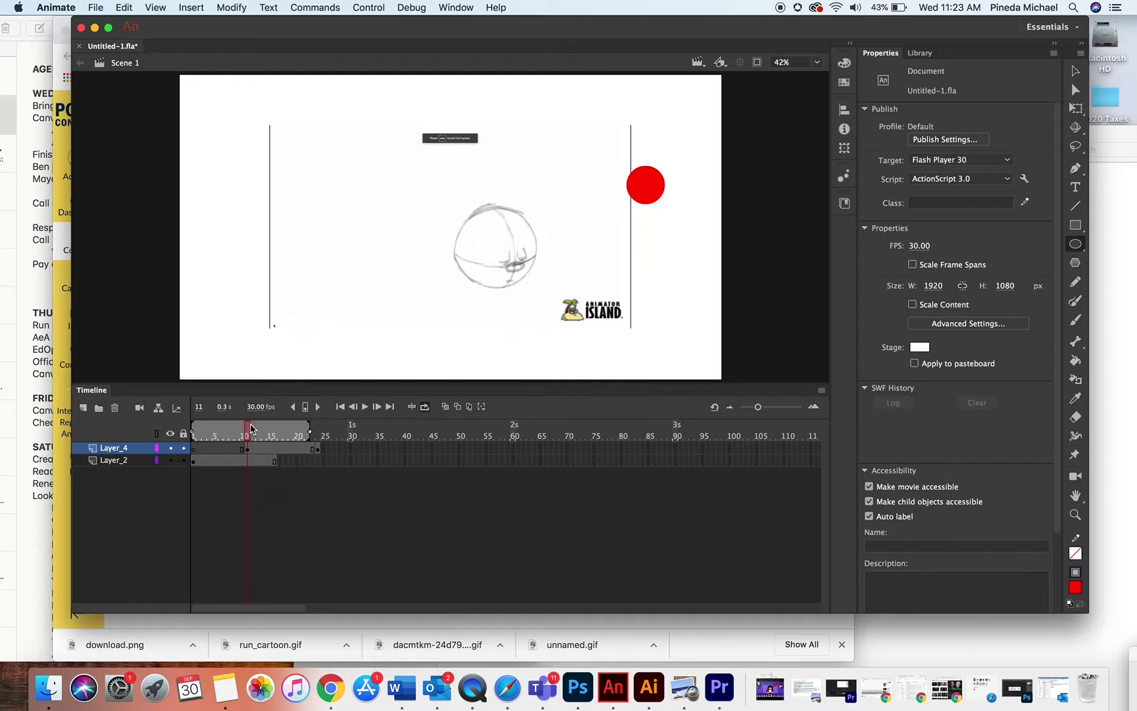
left_click(83, 409)
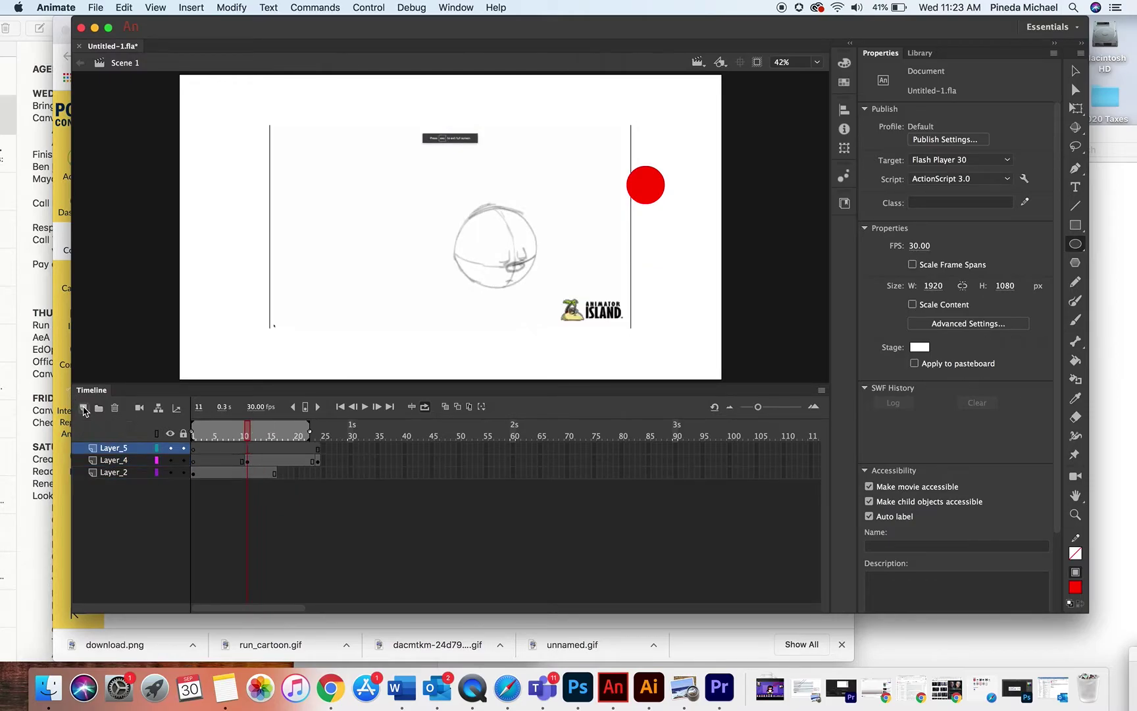
left_click(130, 449)
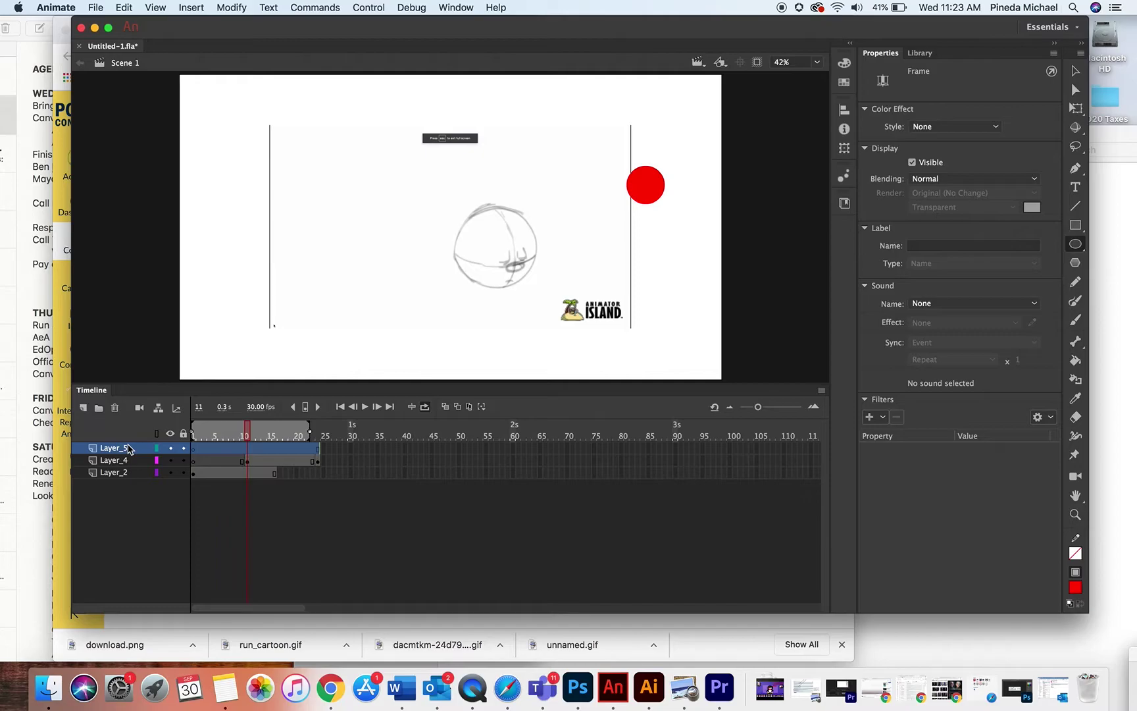
left_click(1076, 319)
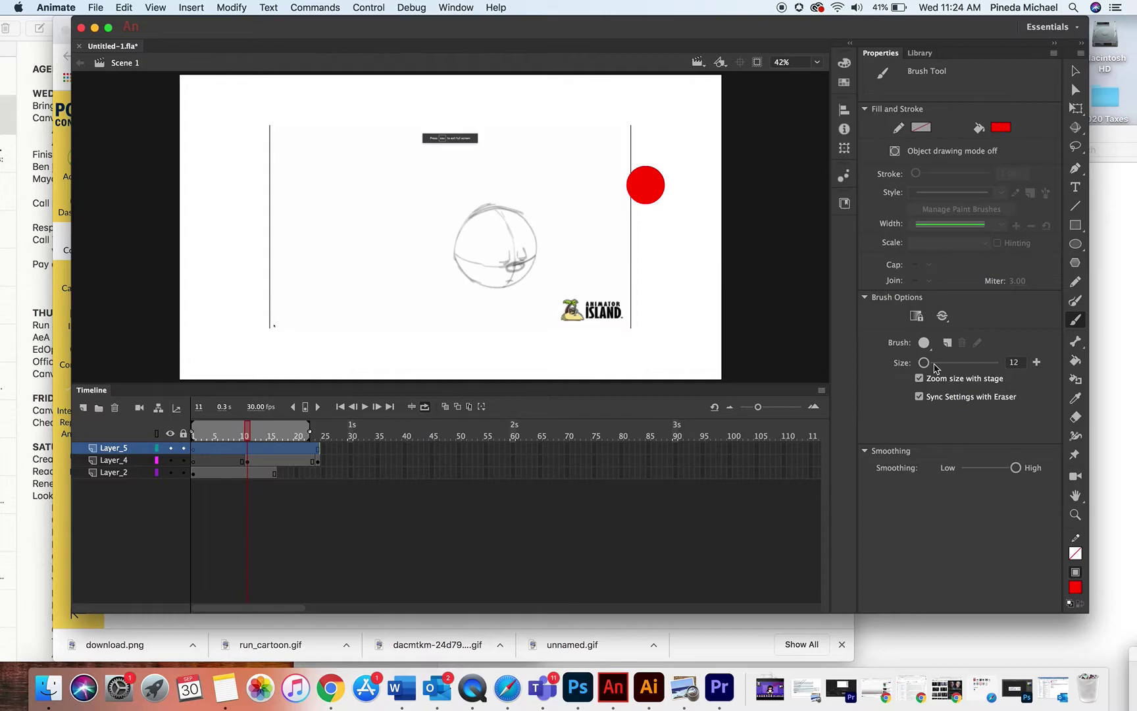
left_click_drag(933, 363, 929, 364)
mouse_move(311, 160)
left_mouse_down()
mouse_move(296, 166)
mouse_move(307, 201)
mouse_move(333, 187)
mouse_move(312, 164)
left_mouse_up()
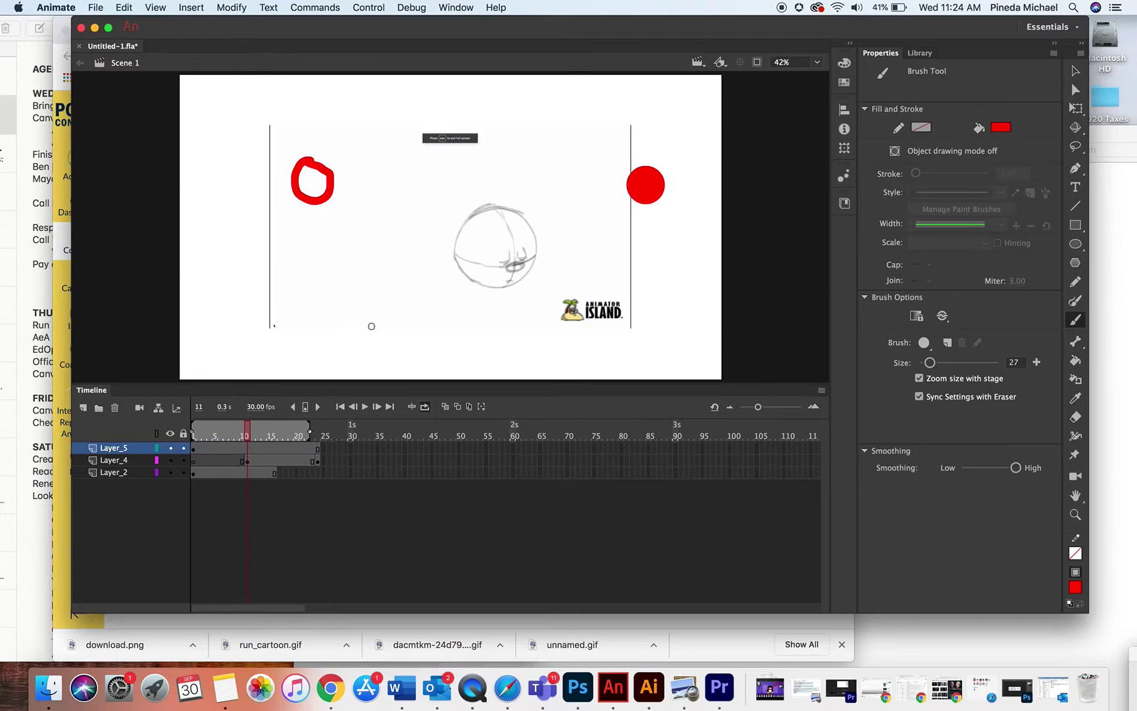
key("super+z")
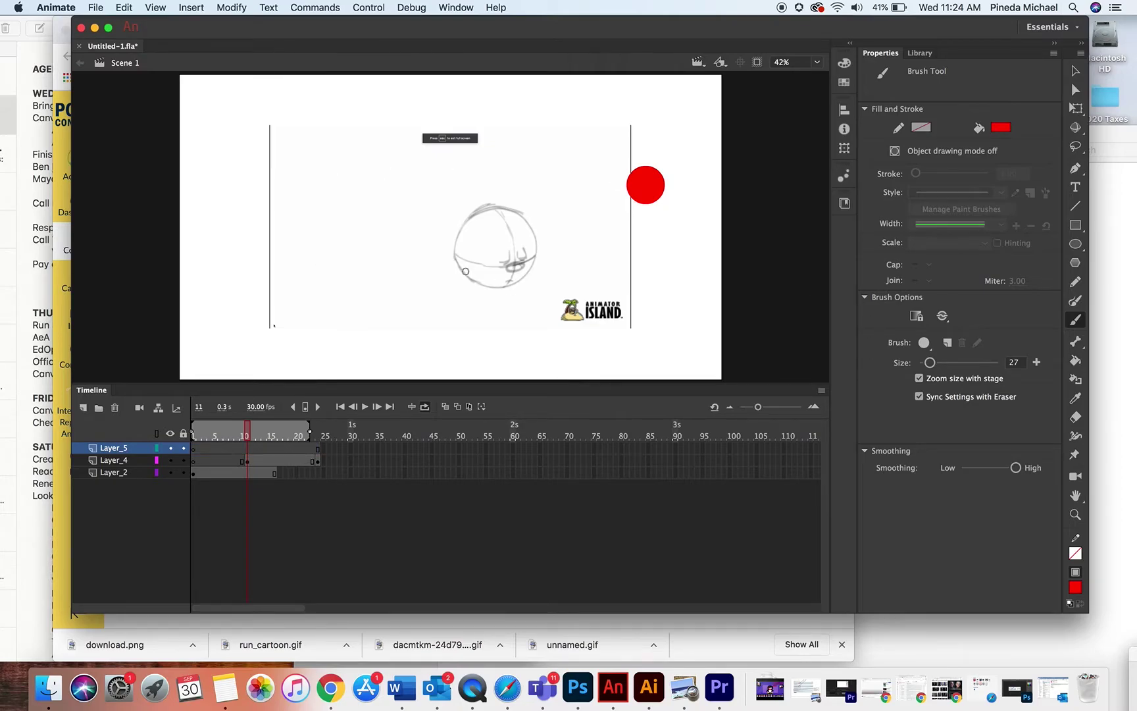
left_click(1075, 281)
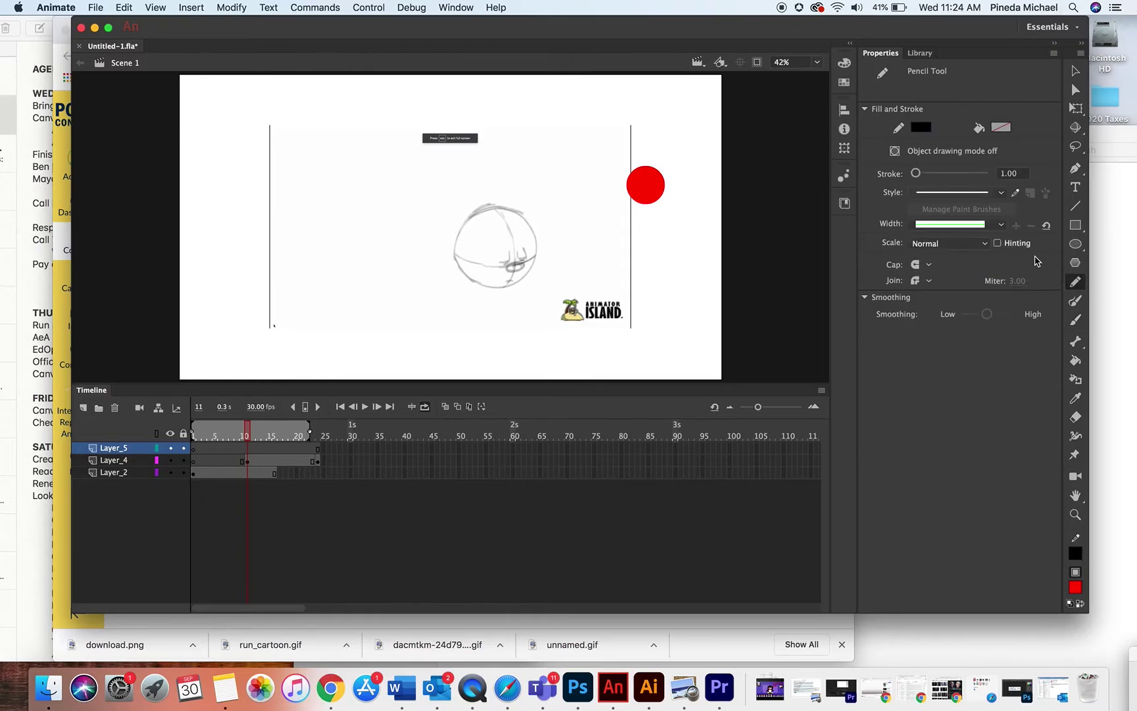
Step: Choose the Calligraphy 1 brush from the Artistic Ink set for the Paint Brush tool
left_click(1076, 300)
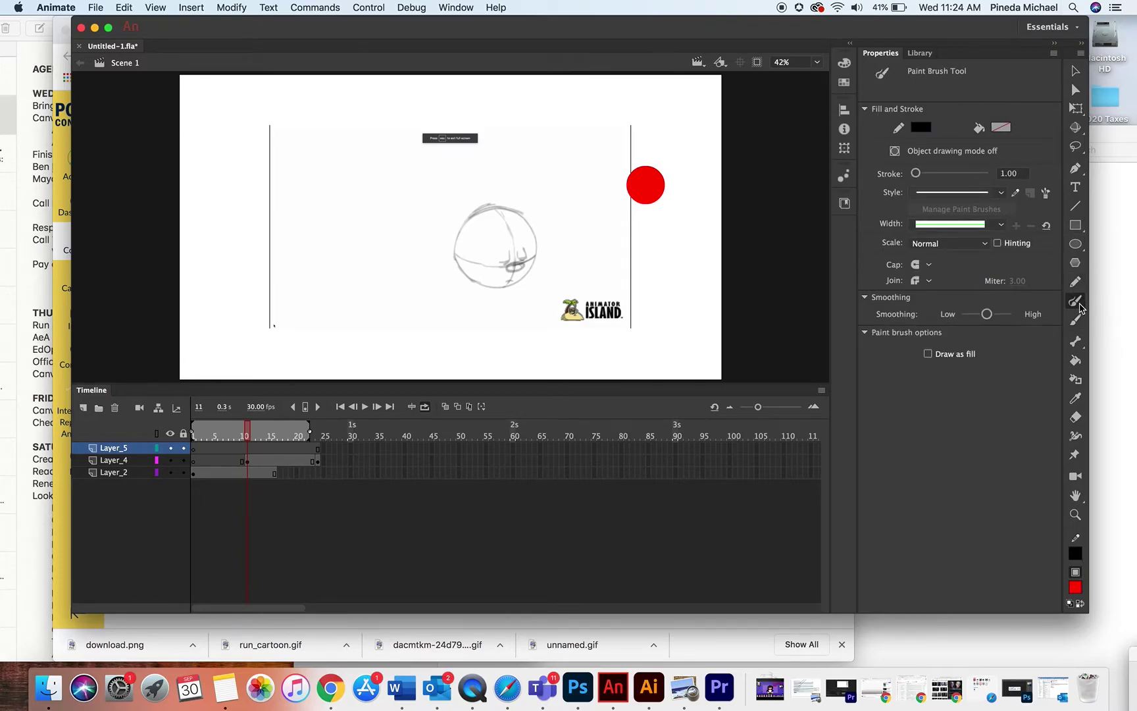
left_click(1045, 193)
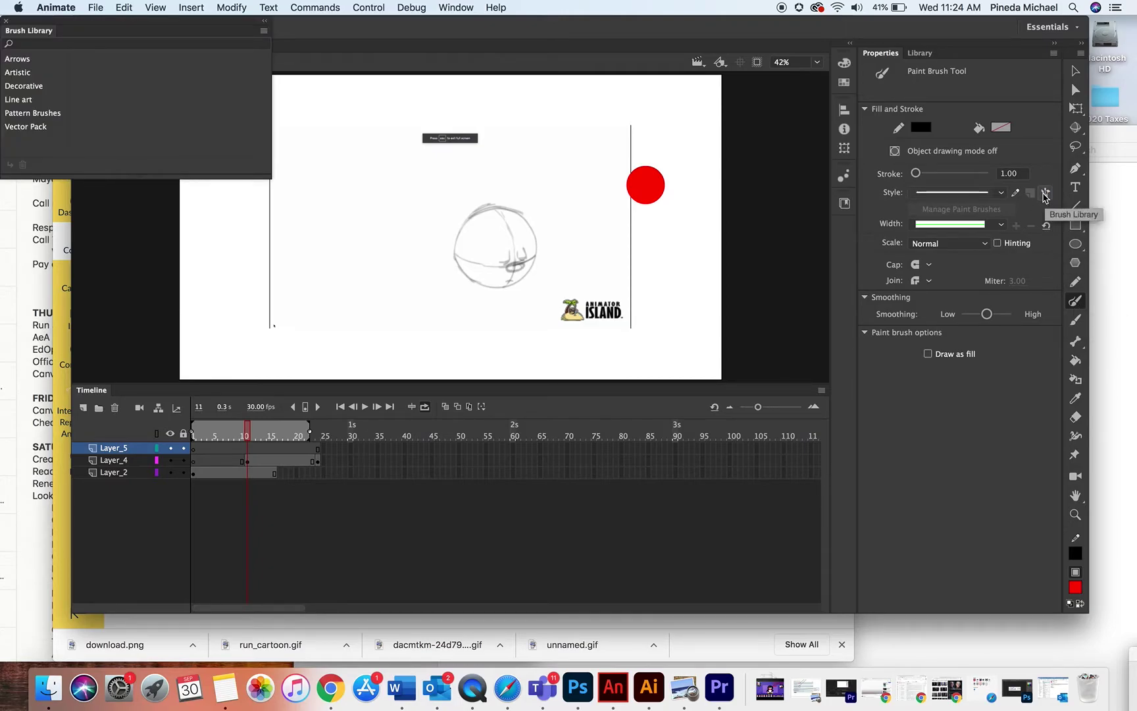
mouse_move(45, 25)
left_mouse_down()
mouse_move(249, 132)
mouse_move(309, 150)
left_mouse_up()
left_click(290, 199)
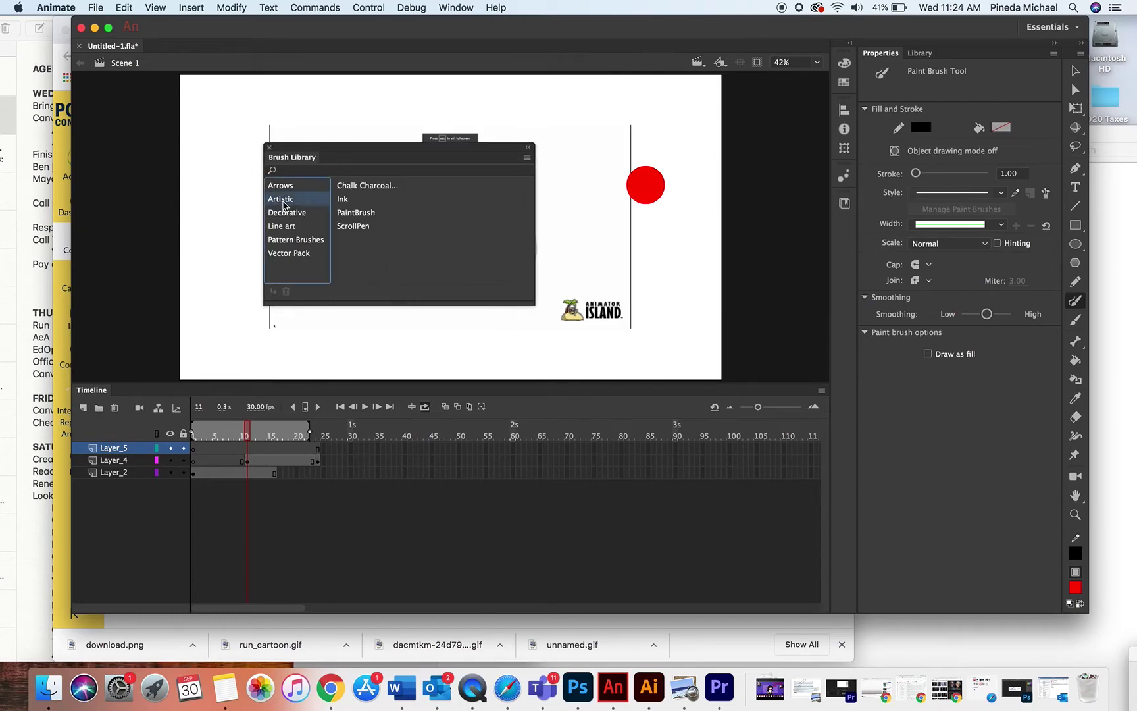
left_click(342, 199)
left_click(439, 199)
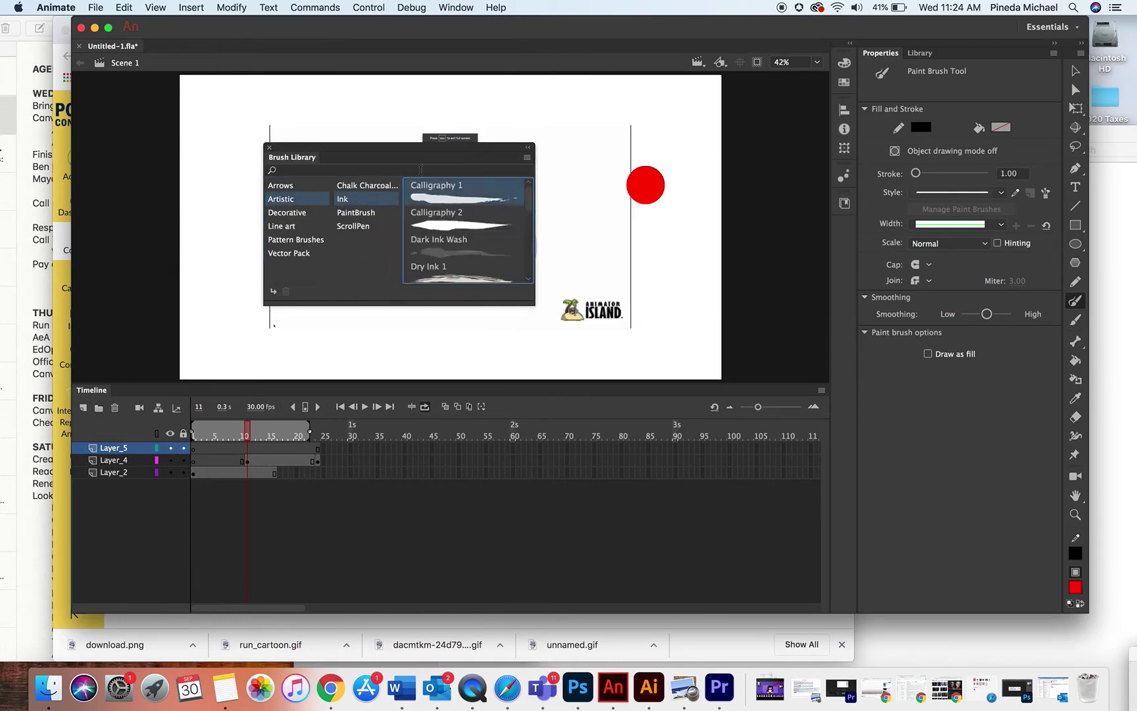
mouse_move(379, 152)
left_mouse_down()
mouse_move(149, 314)
mouse_move(164, 330)
left_mouse_up()
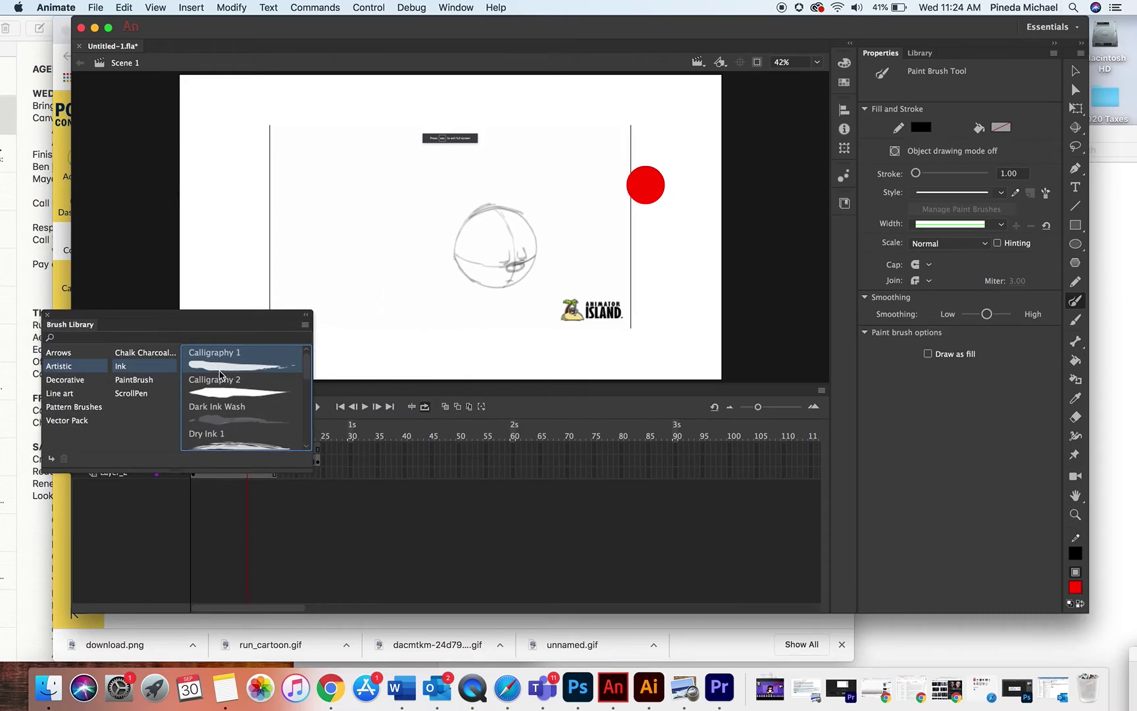
Step: Set the stroke size to 16.55 and paint a rough black ring about 126 by 117 px to the left of the sketched head
mouse_move(325, 219)
left_mouse_down()
mouse_move(310, 248)
mouse_move(376, 222)
left_mouse_up()
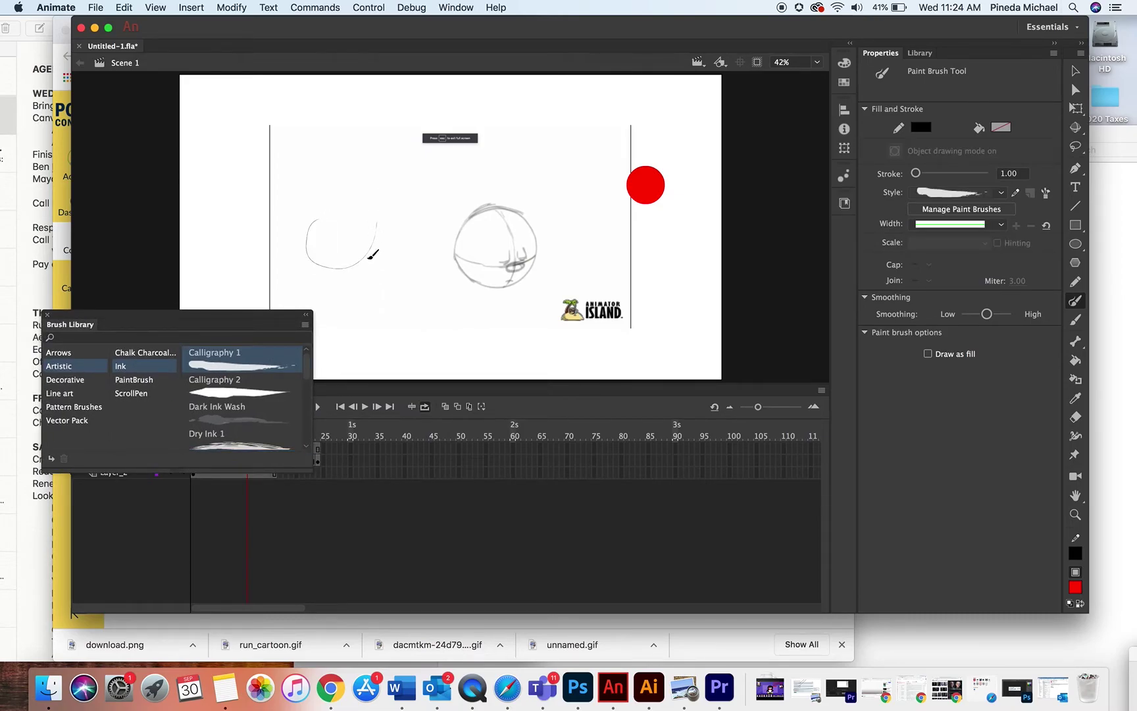
left_click_drag(919, 174, 924, 174)
key("super+z")
mouse_move(366, 206)
left_mouse_down()
mouse_move(347, 225)
mouse_move(365, 250)
mouse_move(384, 244)
mouse_move(361, 209)
left_mouse_up()
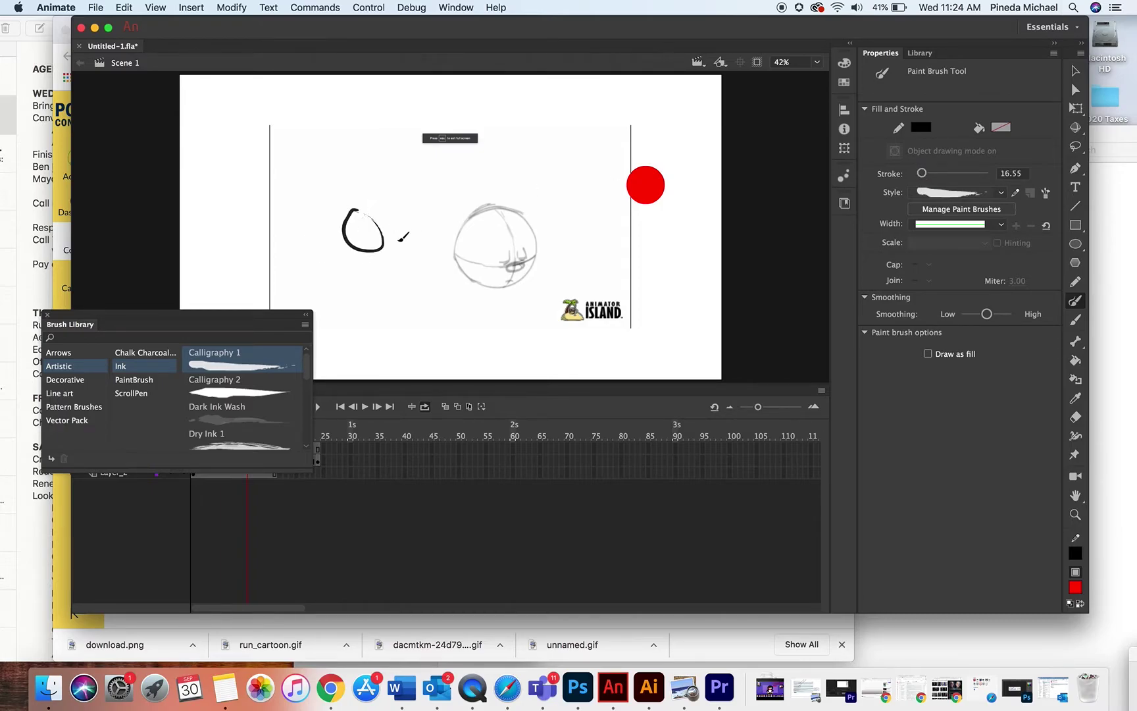
key("super+z")
mouse_move(310, 177)
left_mouse_down()
mouse_move(302, 199)
mouse_move(340, 229)
mouse_move(319, 176)
mouse_move(291, 206)
mouse_move(369, 238)
mouse_move(317, 162)
mouse_move(295, 186)
mouse_move(329, 203)
mouse_move(334, 185)
mouse_move(317, 170)
left_mouse_up()
key("super+z")
key("super+z")
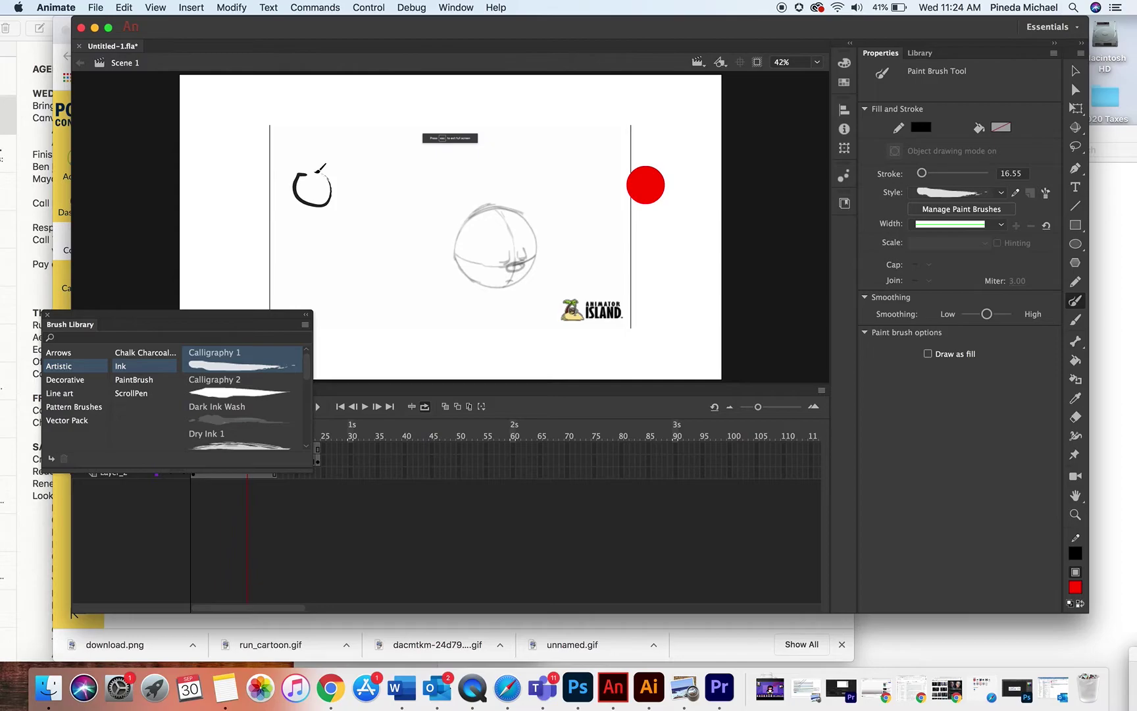
left_click(47, 317)
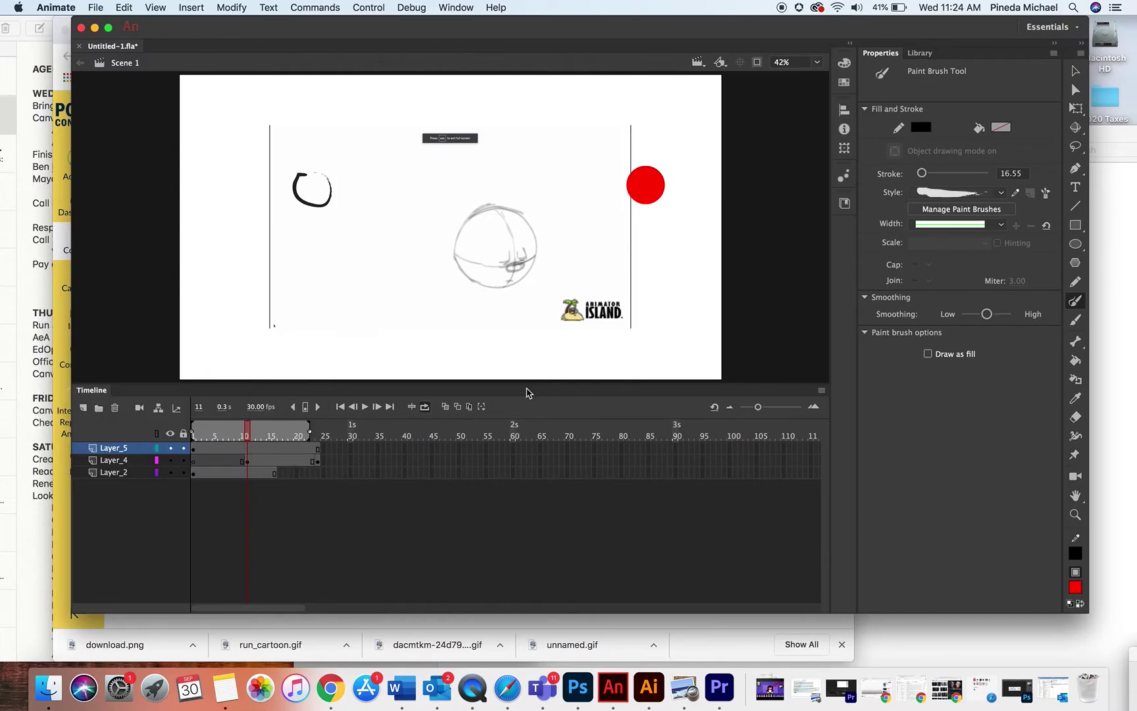
Step: Insert a keyframe at frame 11 on the painted ring's layer, Layer_5
left_click(116, 449)
mouse_move(200, 436)
left_mouse_down()
mouse_move(221, 434)
mouse_move(214, 449)
mouse_move(246, 450)
mouse_move(248, 434)
mouse_move(238, 434)
mouse_move(258, 432)
left_mouse_up()
left_click(193, 449)
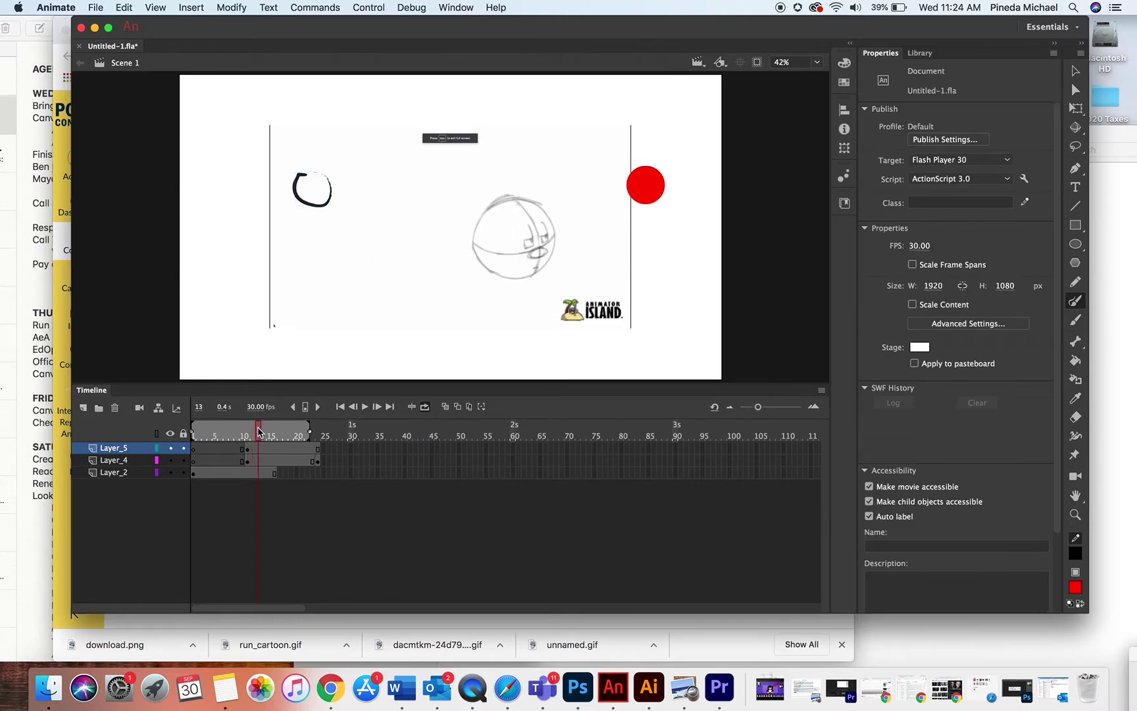
Step: Move the painted black ring up and left, just outside the reference clip's left border
left_click(1075, 72)
left_click(655, 191)
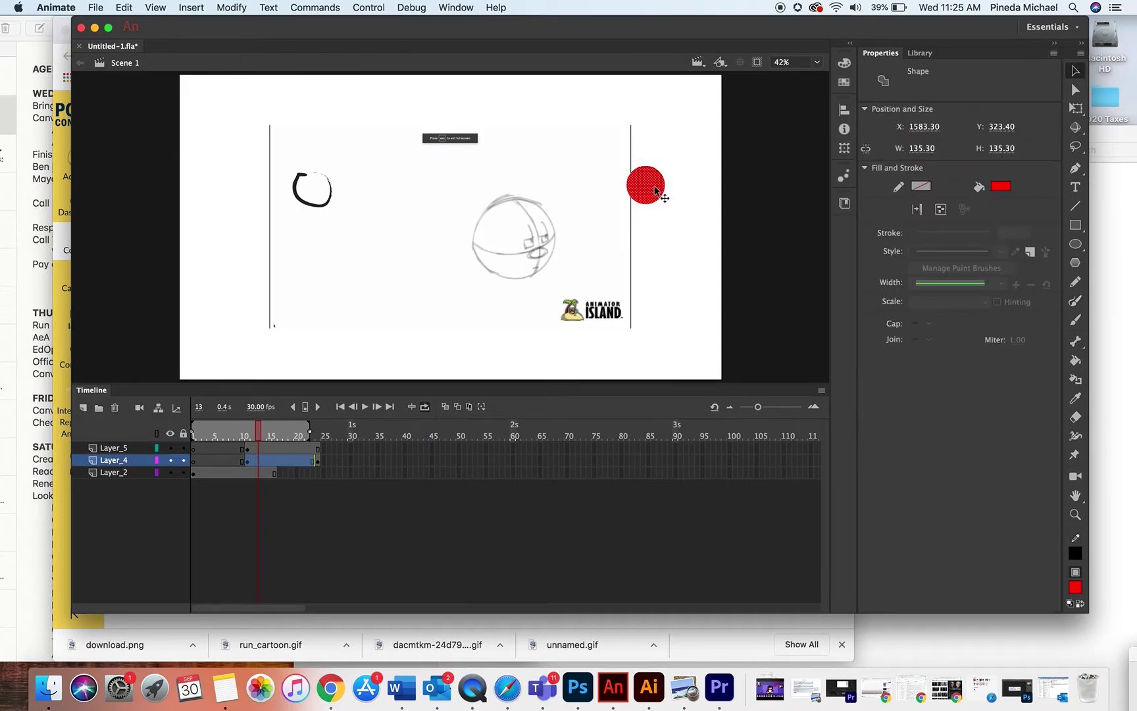
left_click(310, 206)
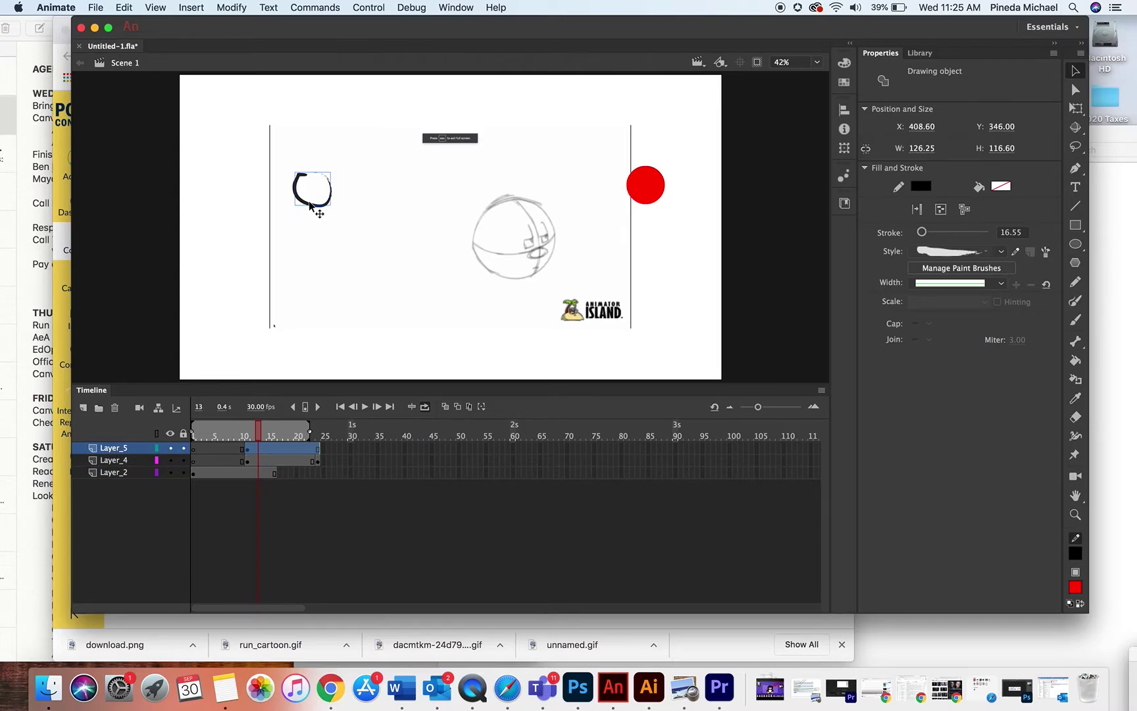
mouse_move(311, 205)
left_mouse_down()
mouse_move(255, 202)
mouse_move(246, 179)
left_mouse_up()
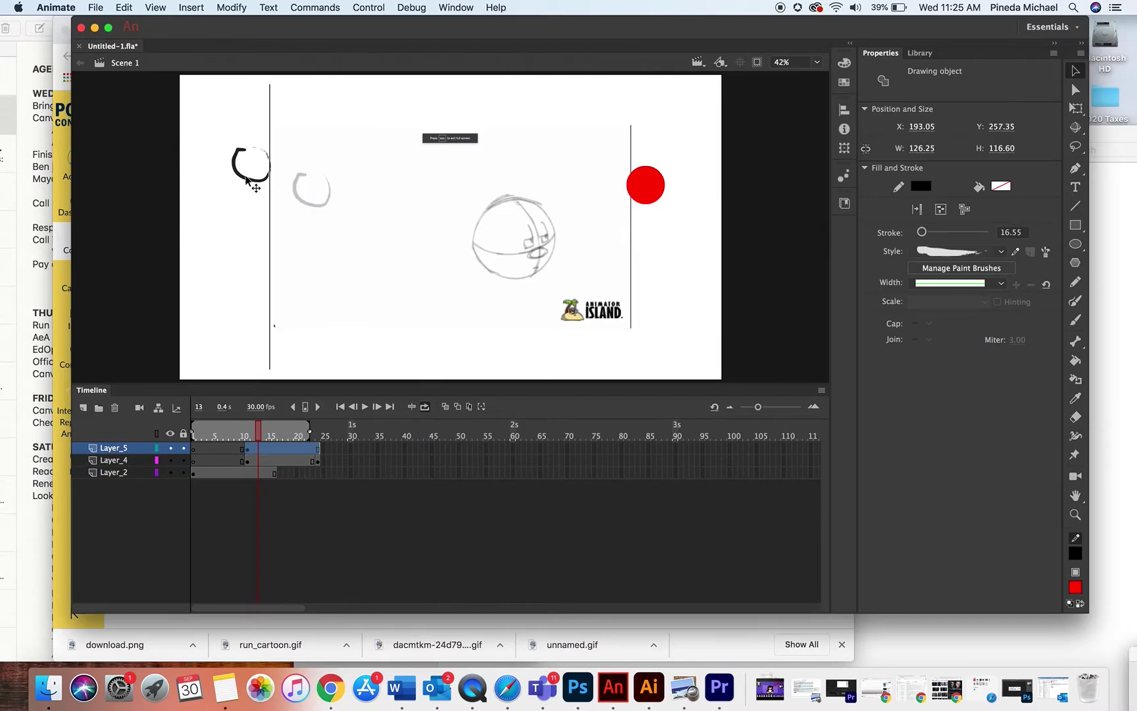
Step: Move the red circle off the right side of the stage, to about X 1988, Y 151
left_click(640, 197)
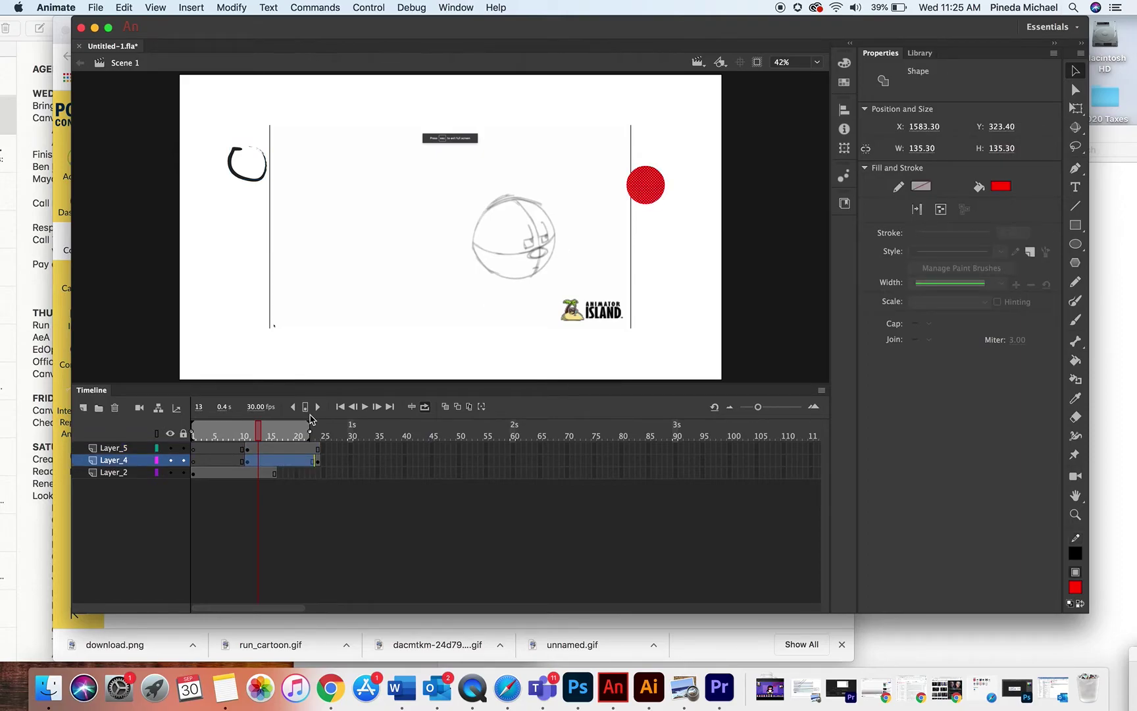
left_click_drag(659, 187, 772, 138)
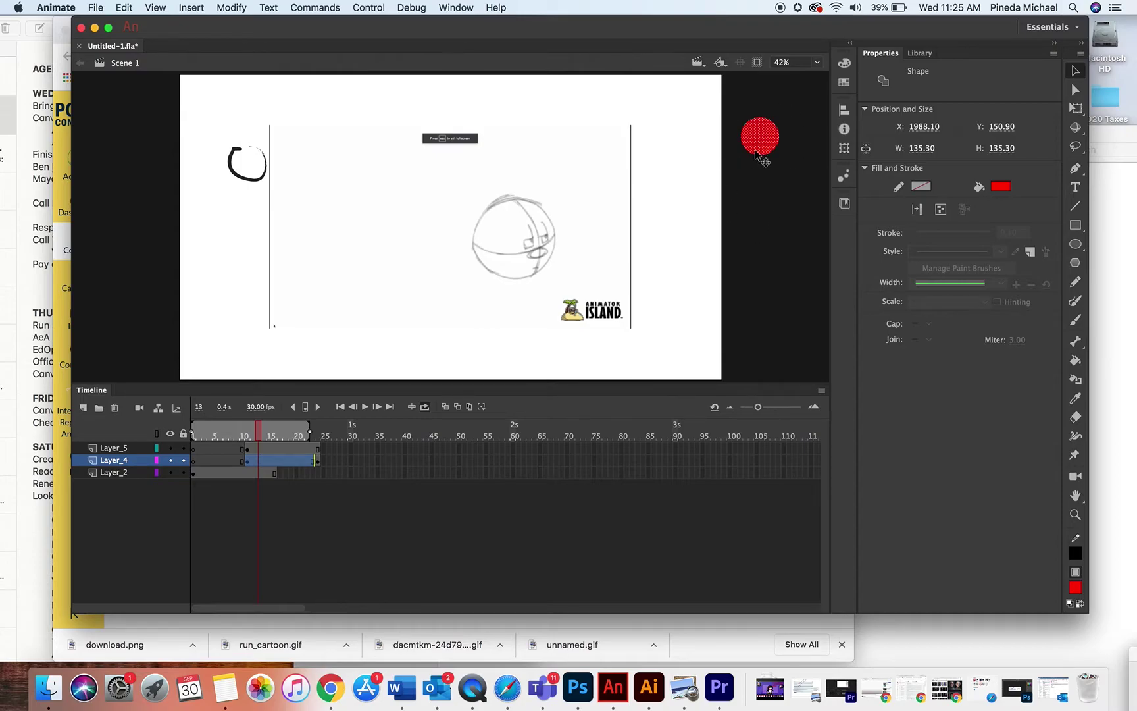
left_click(817, 62)
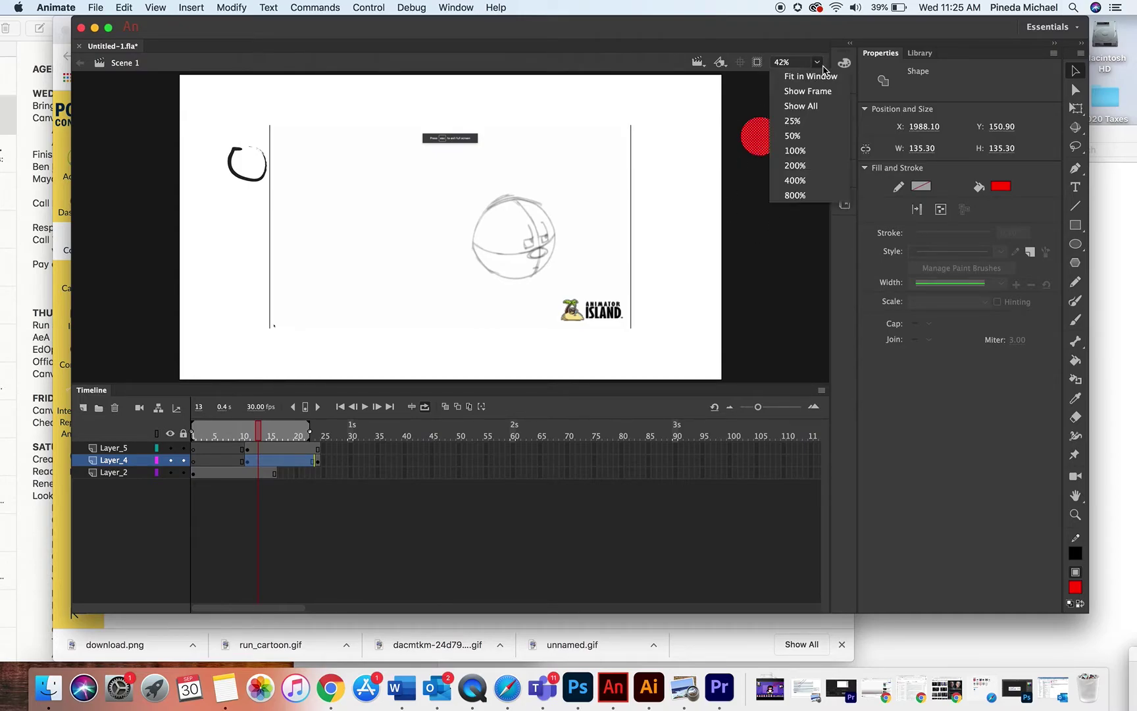
left_click(807, 127)
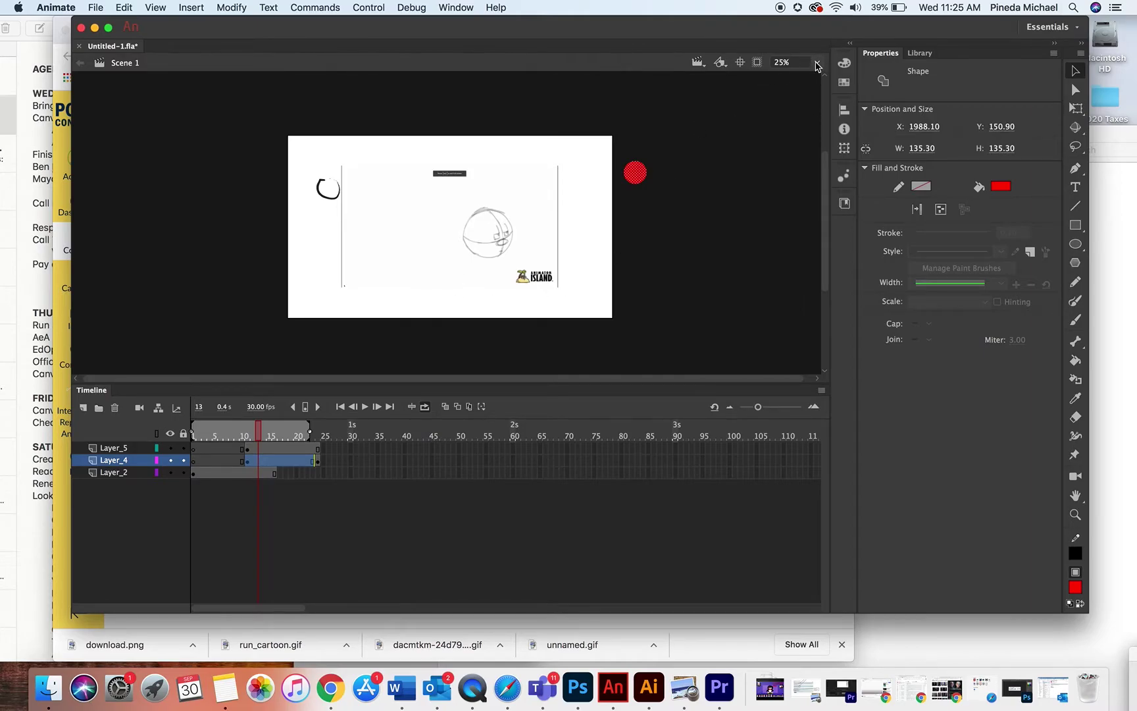
Step: Create a motion tween for the red circle on the frames of Layer_4 starting at frame 11, and play it
left_click(817, 64)
left_click(790, 141)
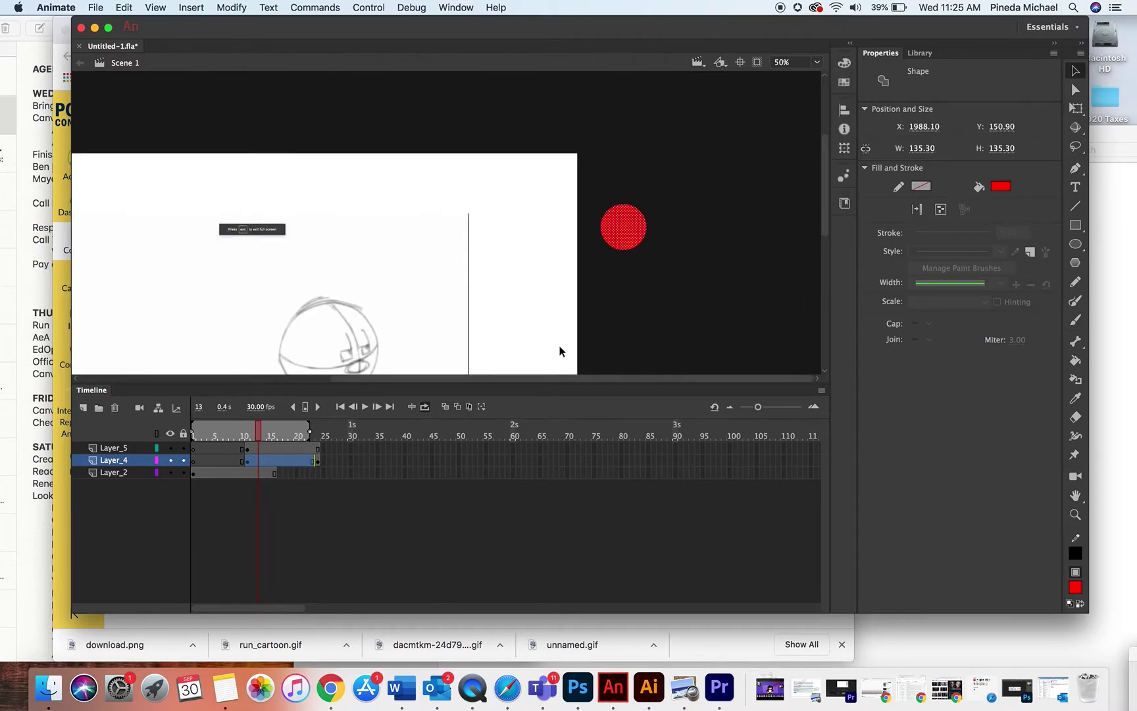
left_click_drag(825, 181, 822, 214)
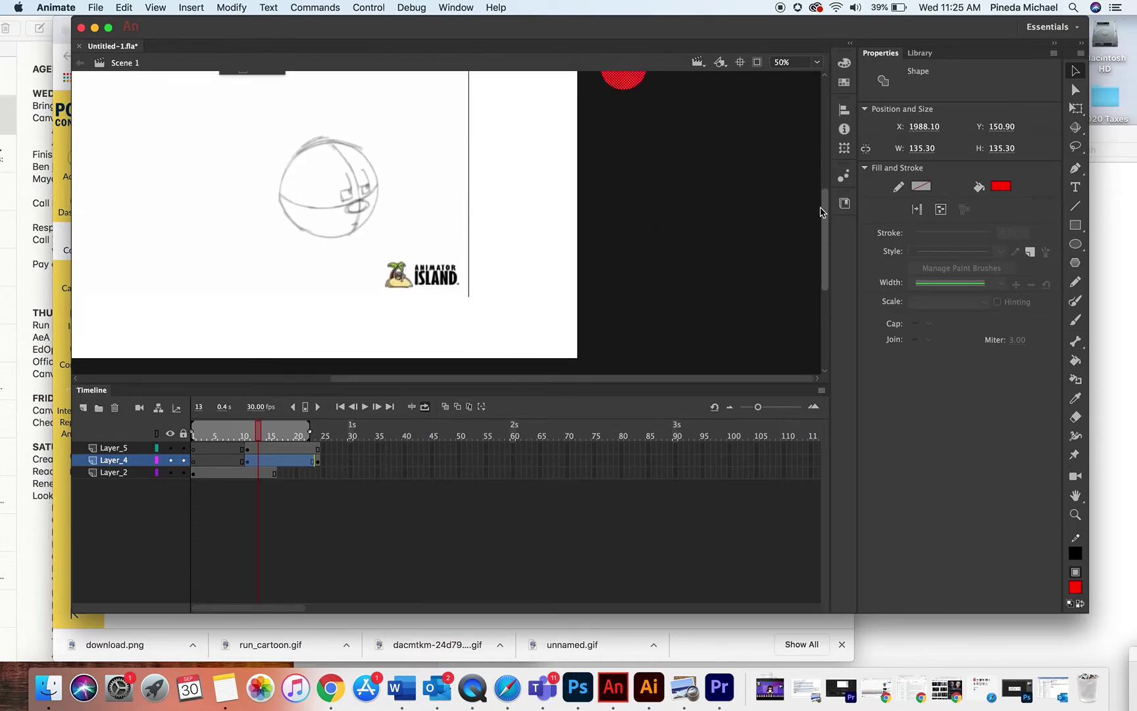
scroll(821, 214, "up", 2)
left_click(817, 61)
left_click(814, 75)
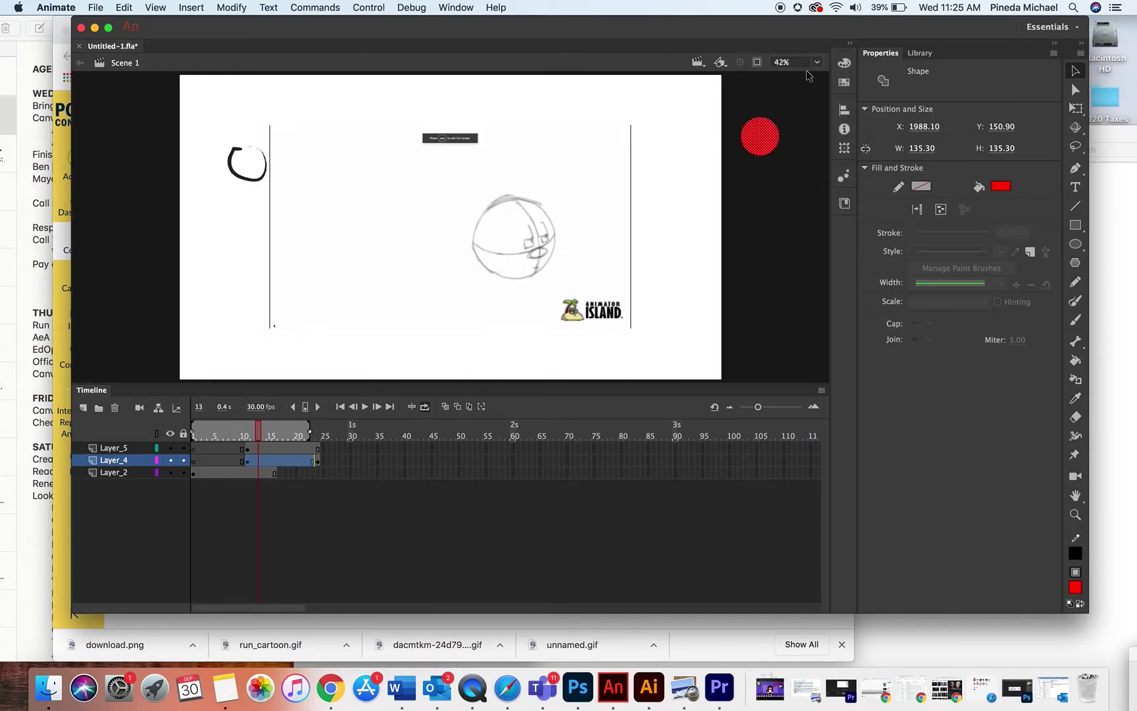
left_click_drag(256, 427, 249, 431)
left_click_drag(244, 431, 271, 464)
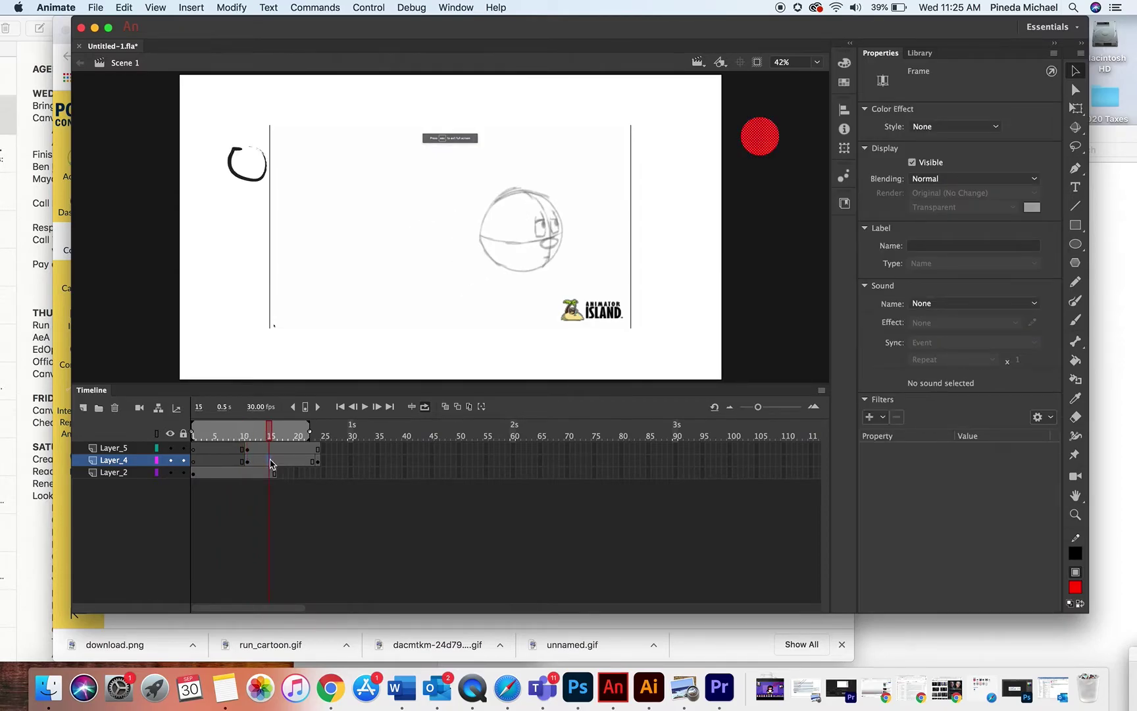
right_click(271, 463)
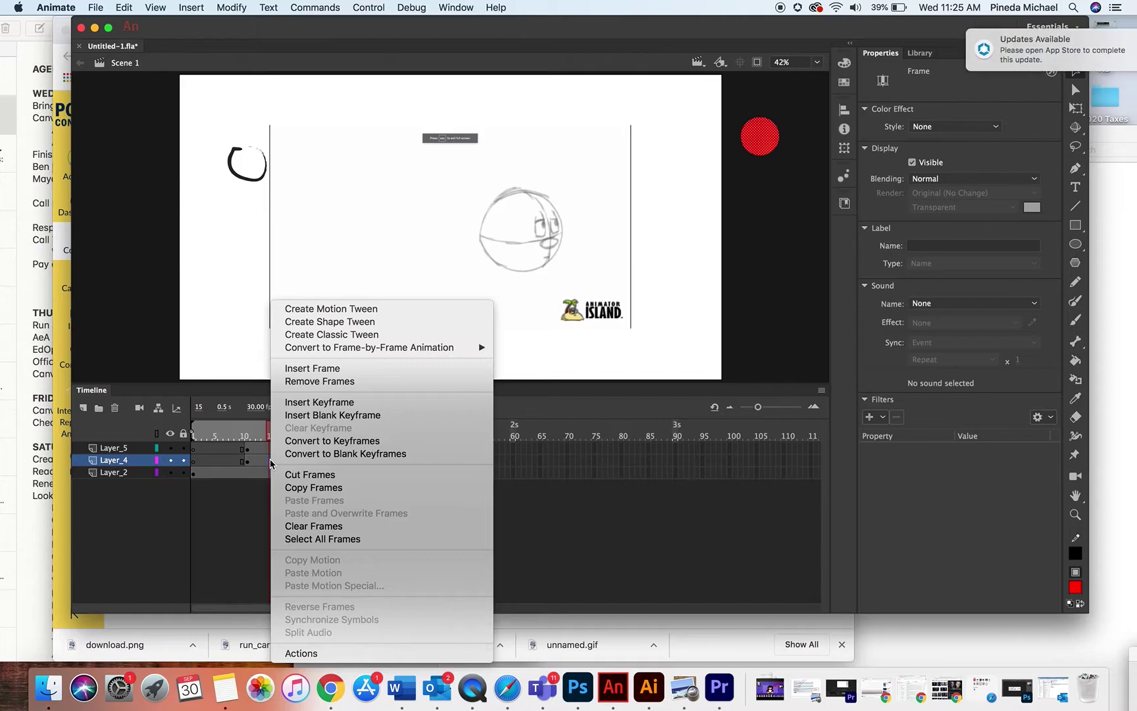
left_click(365, 314)
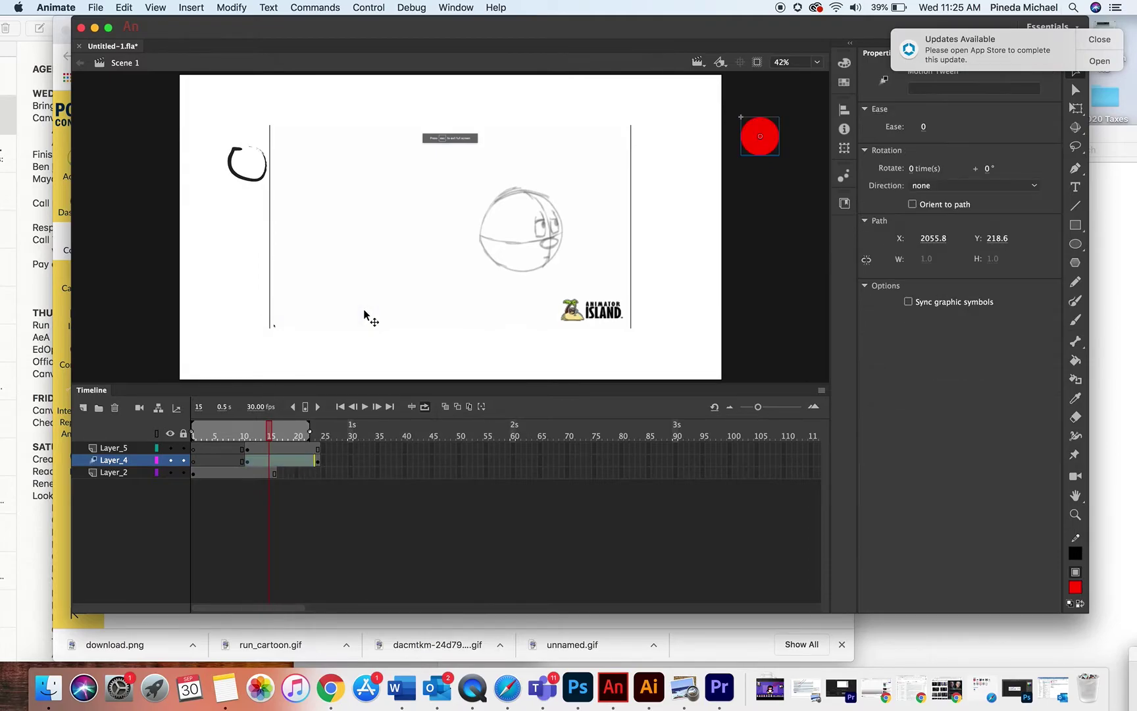
key("Return")
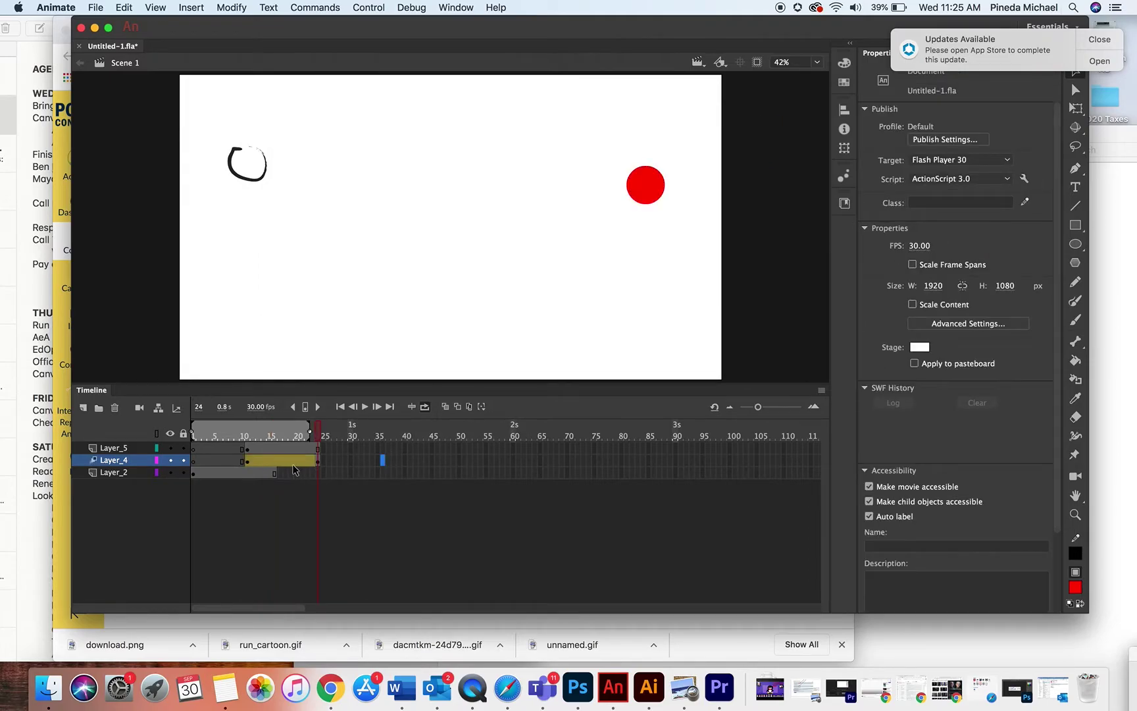
Step: Rename the red circle's layer, Layer_4, as Circle_Layer
left_click(250, 435)
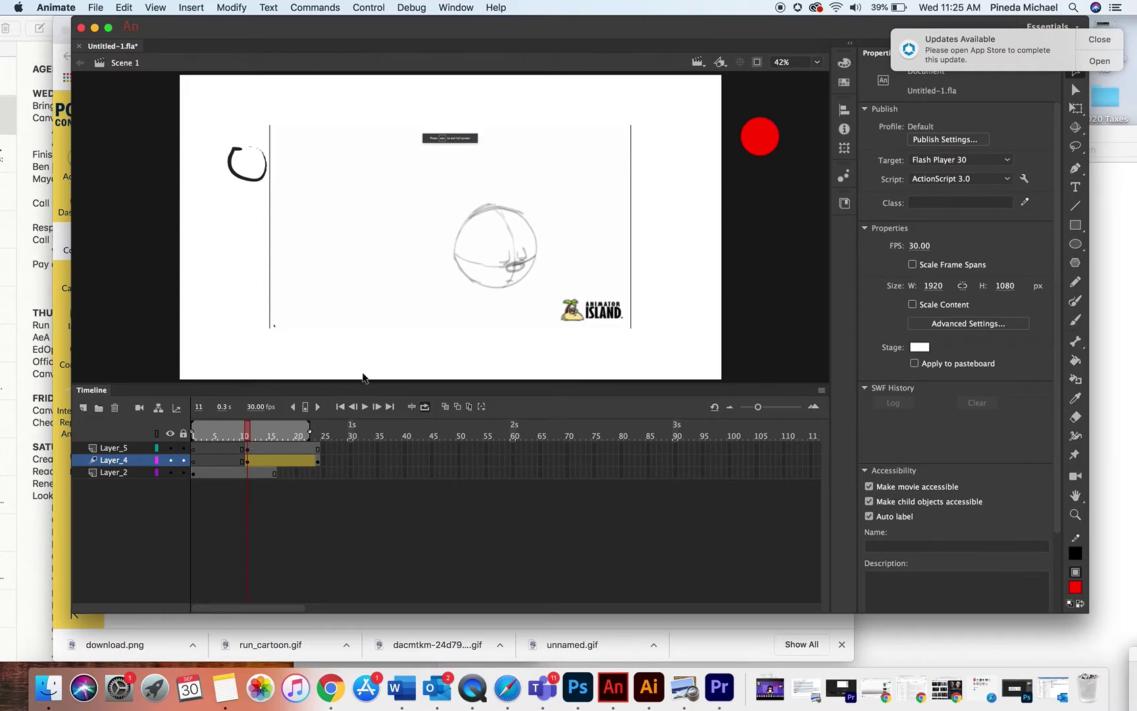
mouse_move(250, 434)
left_mouse_down()
mouse_move(285, 436)
mouse_move(277, 438)
left_mouse_up()
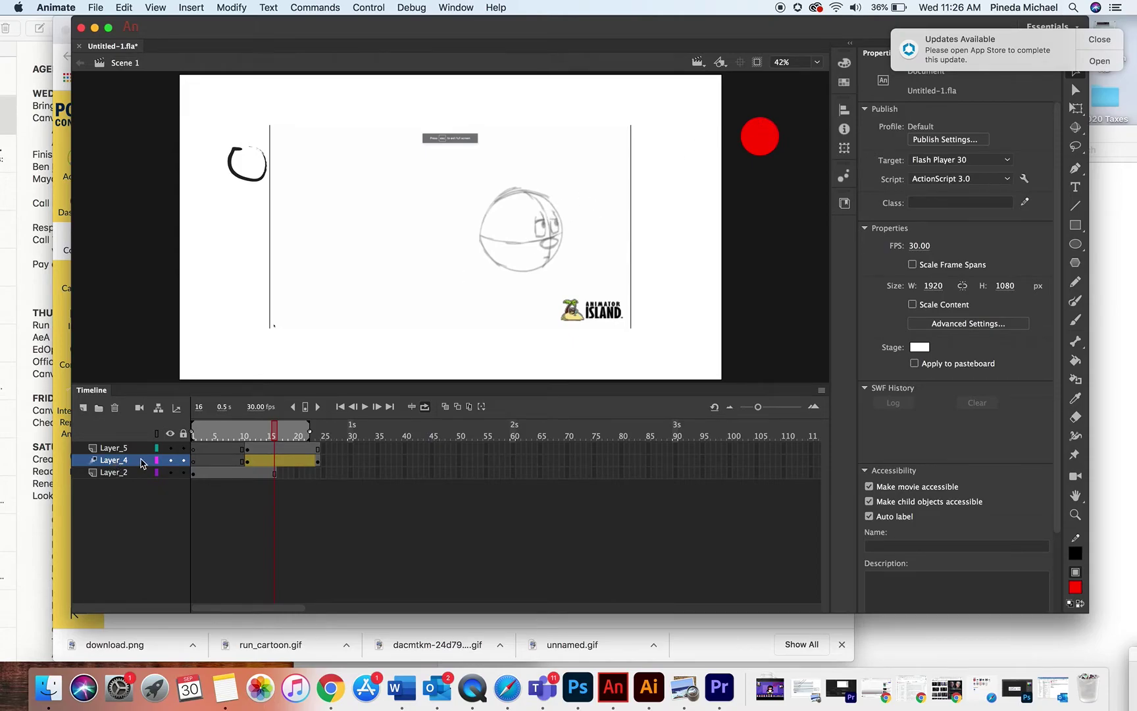
double_click(123, 464)
type("Circle")
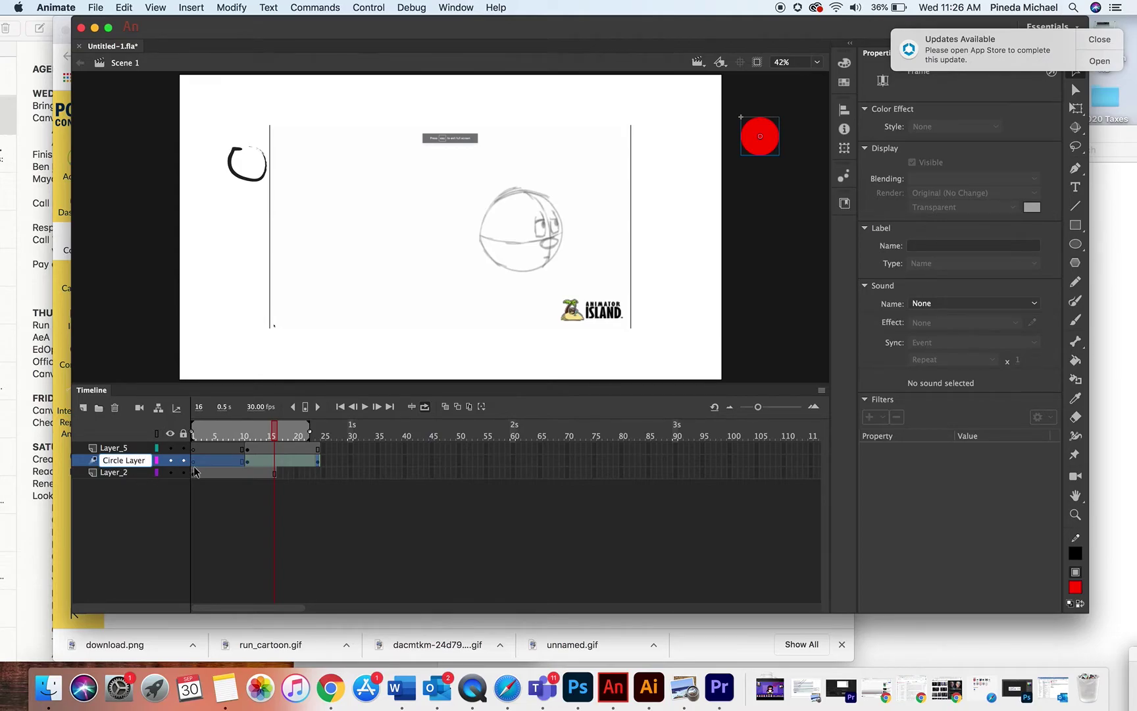
key("Return")
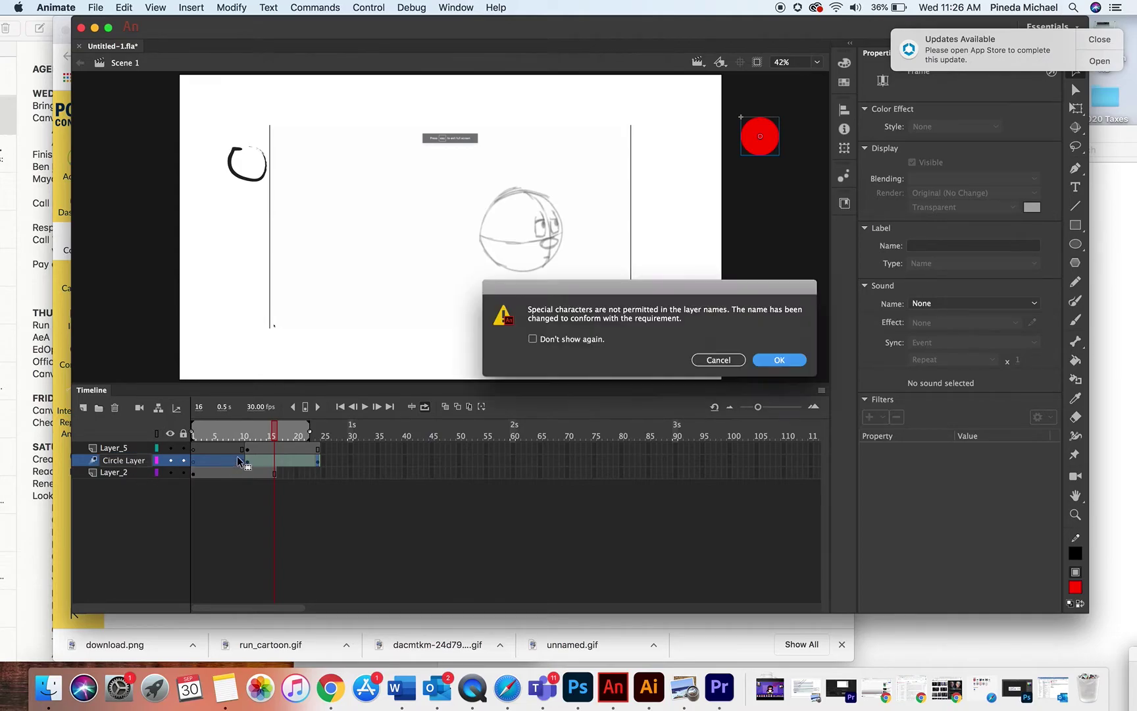
left_click(770, 360)
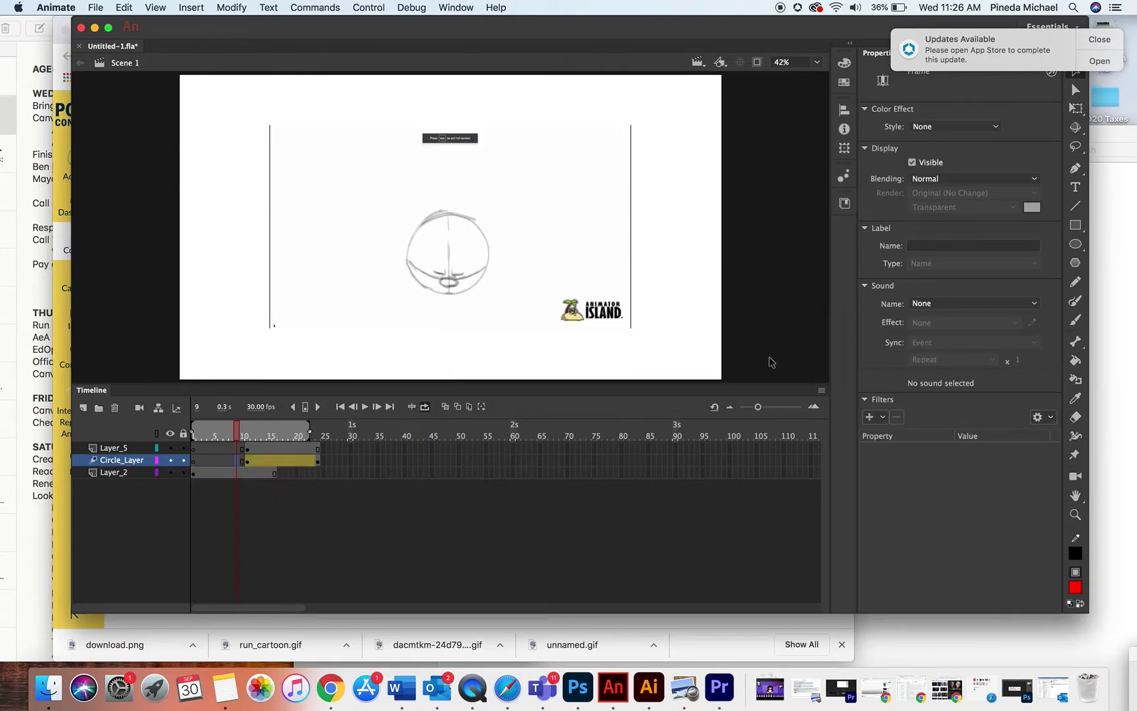
Step: At frame 16, move the red circle onto the upper right of the sketched head, to about X 1267, Y 357
left_click(246, 431)
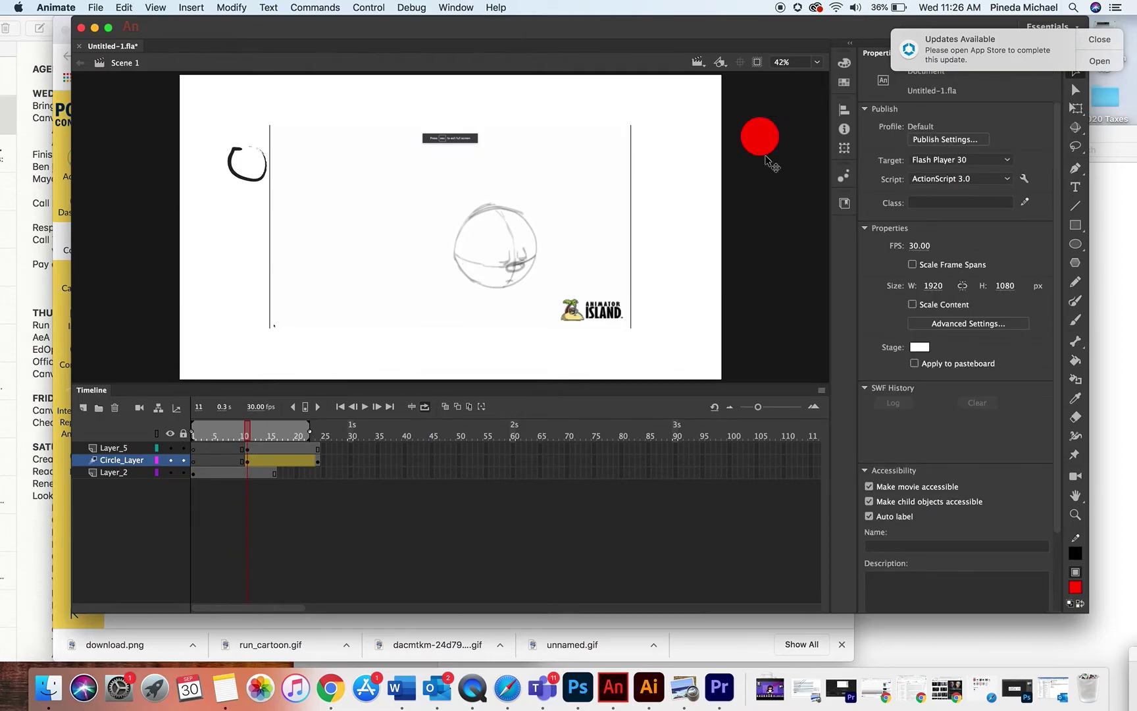
left_click_drag(249, 429, 276, 432)
mouse_move(764, 143)
left_mouse_down()
mouse_move(656, 191)
mouse_move(563, 200)
left_mouse_up()
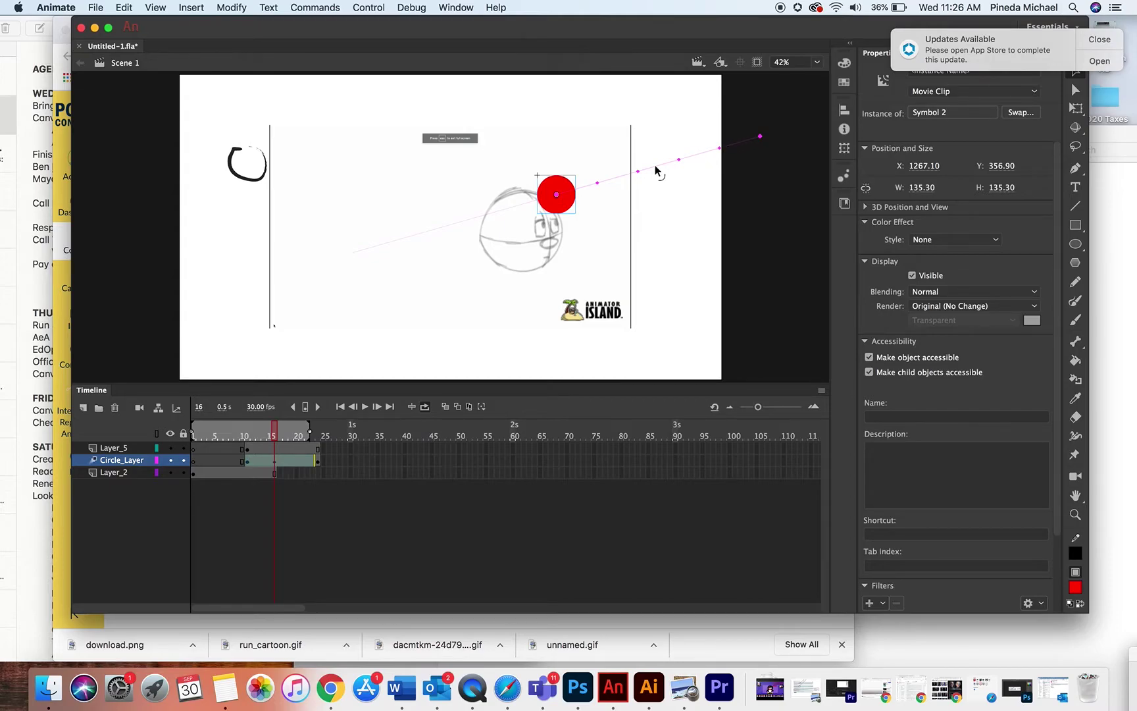
Step: At frame 23, move the red circle past the stage's lower right edge, to about X 1940, Y 805
left_click(245, 433)
left_click_drag(245, 433, 311, 434)
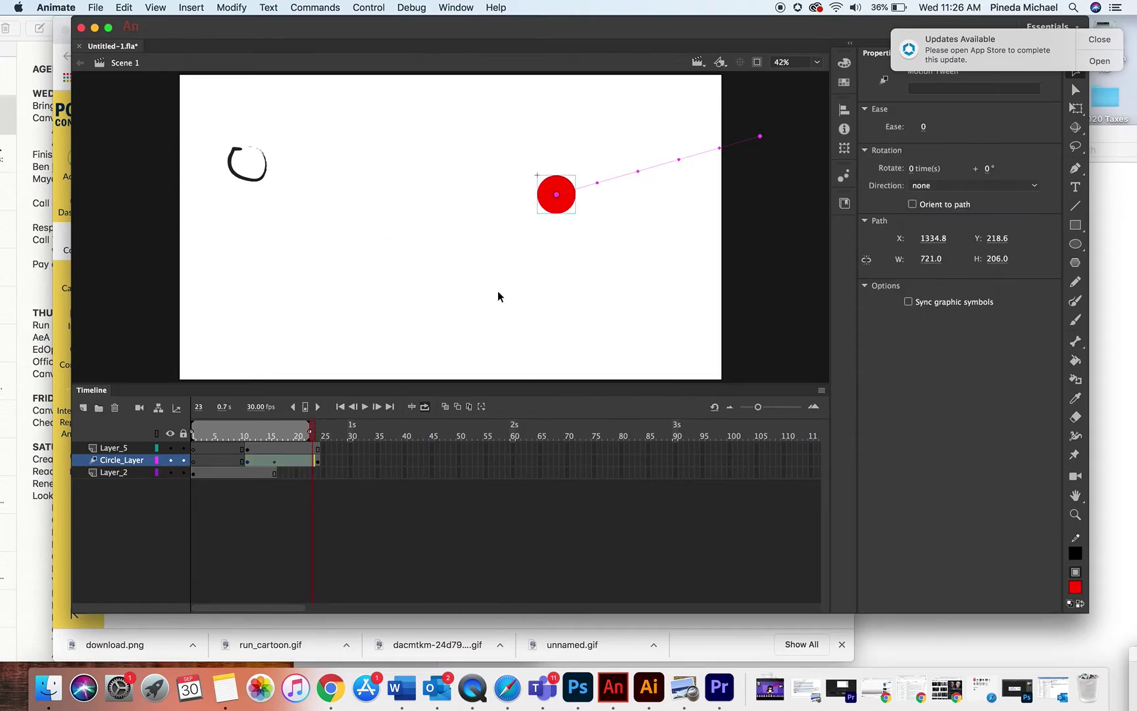
left_click_drag(566, 205, 755, 329)
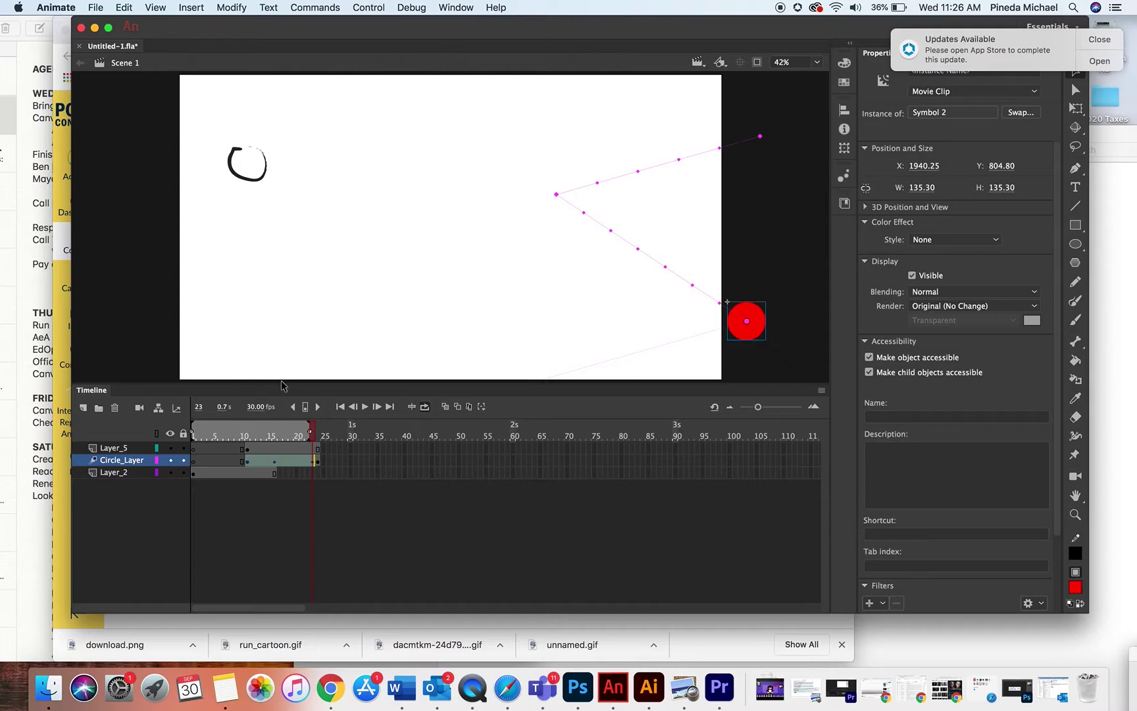
Step: Review the red circle's motion through its keyframes at frames 11, 16 and 23 and the in-between frames
mouse_move(244, 431)
left_mouse_down()
mouse_move(310, 431)
mouse_move(246, 430)
left_mouse_up()
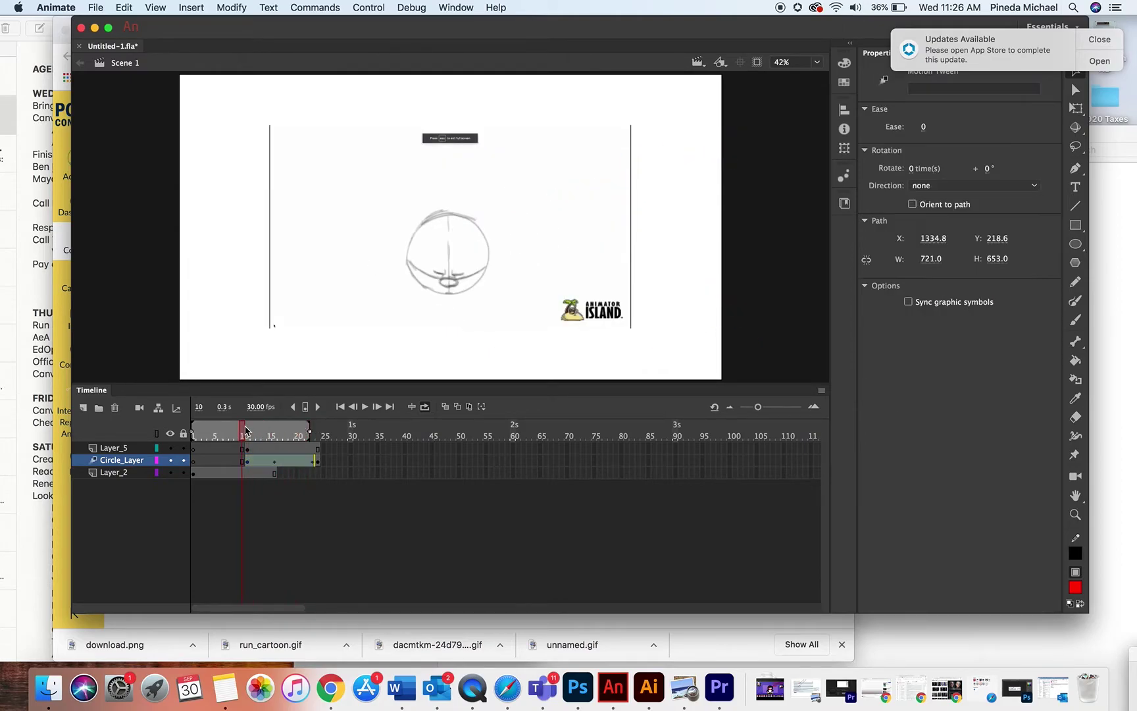
left_click(250, 436)
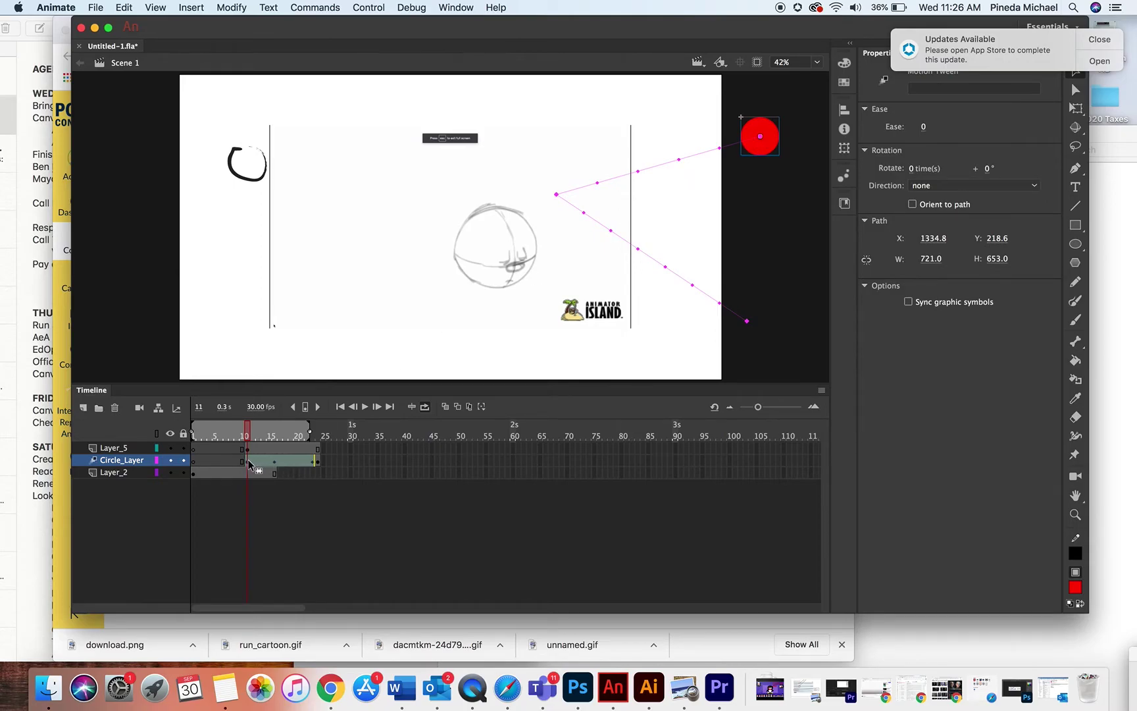
left_click(275, 466)
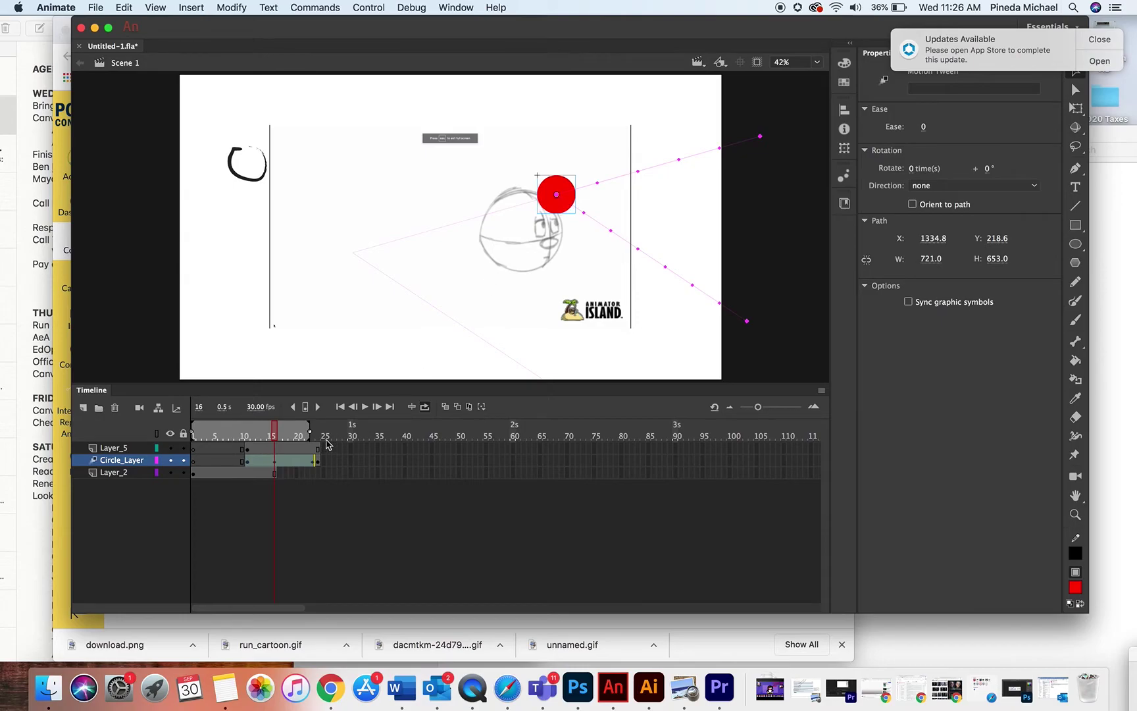
left_click(312, 461)
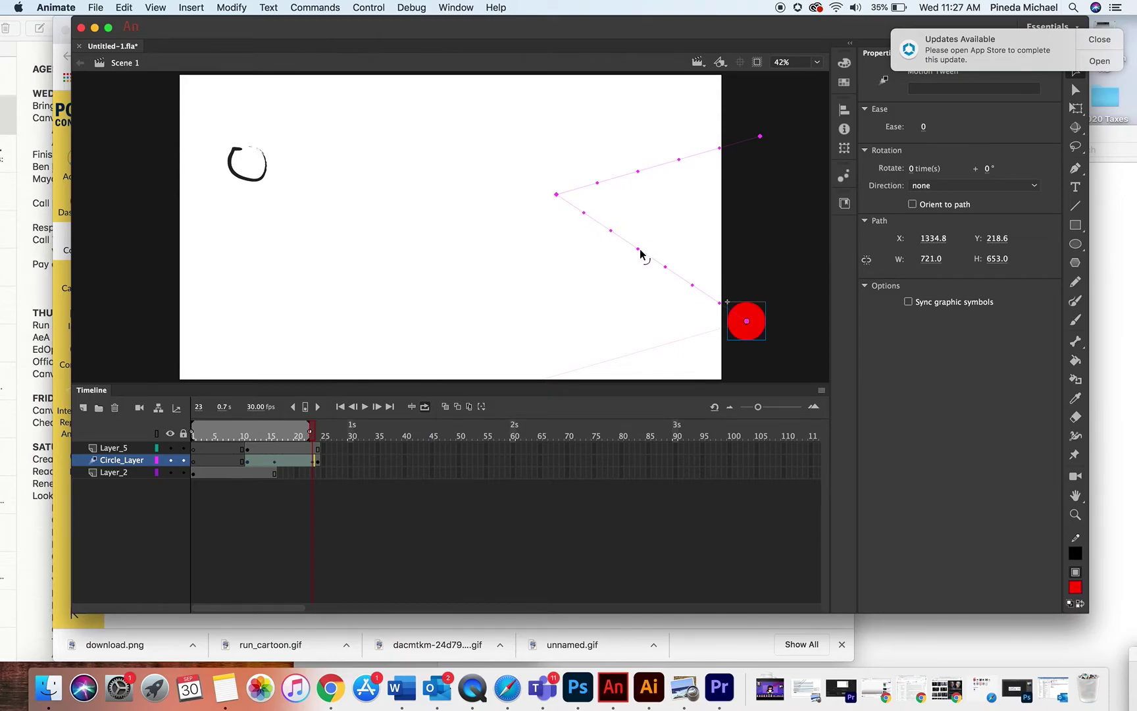
left_click(256, 432)
left_click_drag(256, 433, 262, 438)
left_click(472, 279)
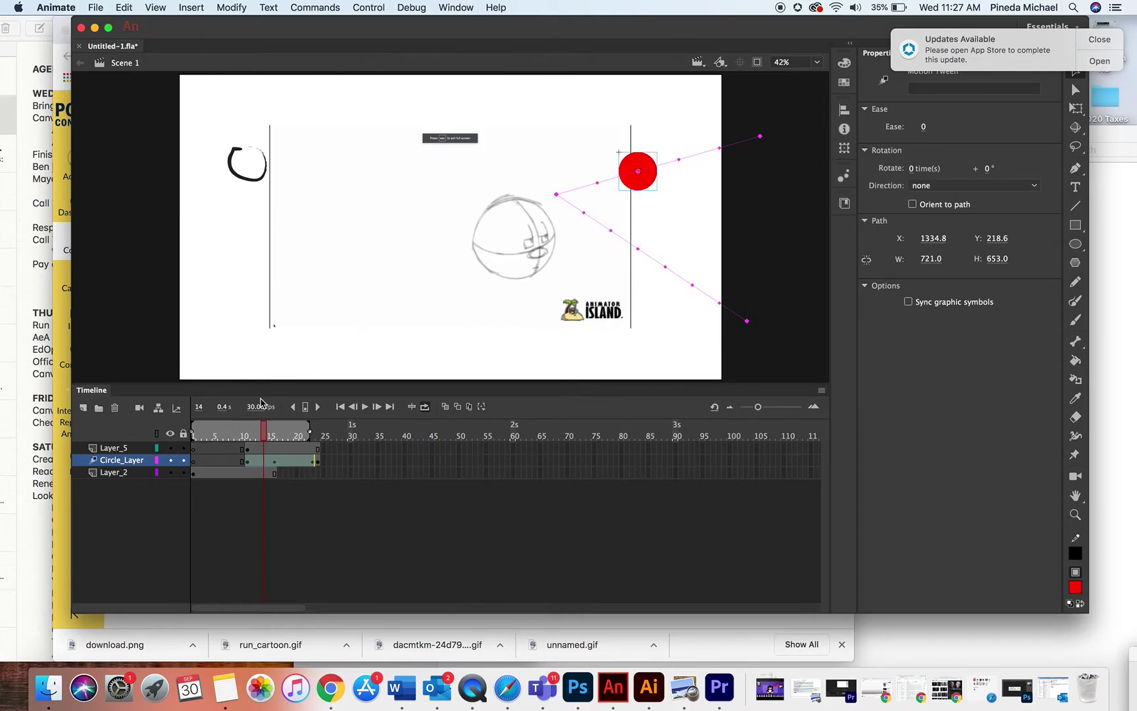
left_click_drag(255, 438, 300, 439)
Step: Bend both straight segments of the red circle's motion path upward into arcs and scrub through the curved motion
left_click(301, 460)
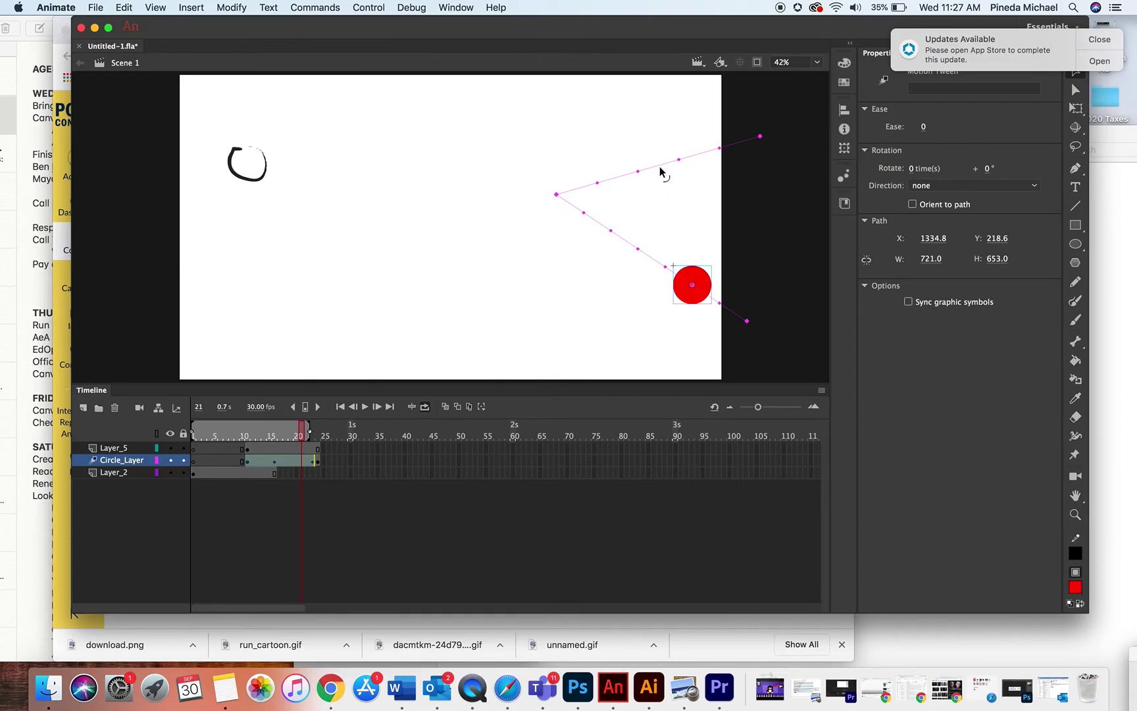
left_click_drag(661, 172, 656, 142)
left_click_drag(646, 261, 662, 224)
mouse_move(230, 431)
left_mouse_down()
mouse_move(317, 425)
mouse_move(224, 426)
mouse_move(276, 429)
left_mouse_up()
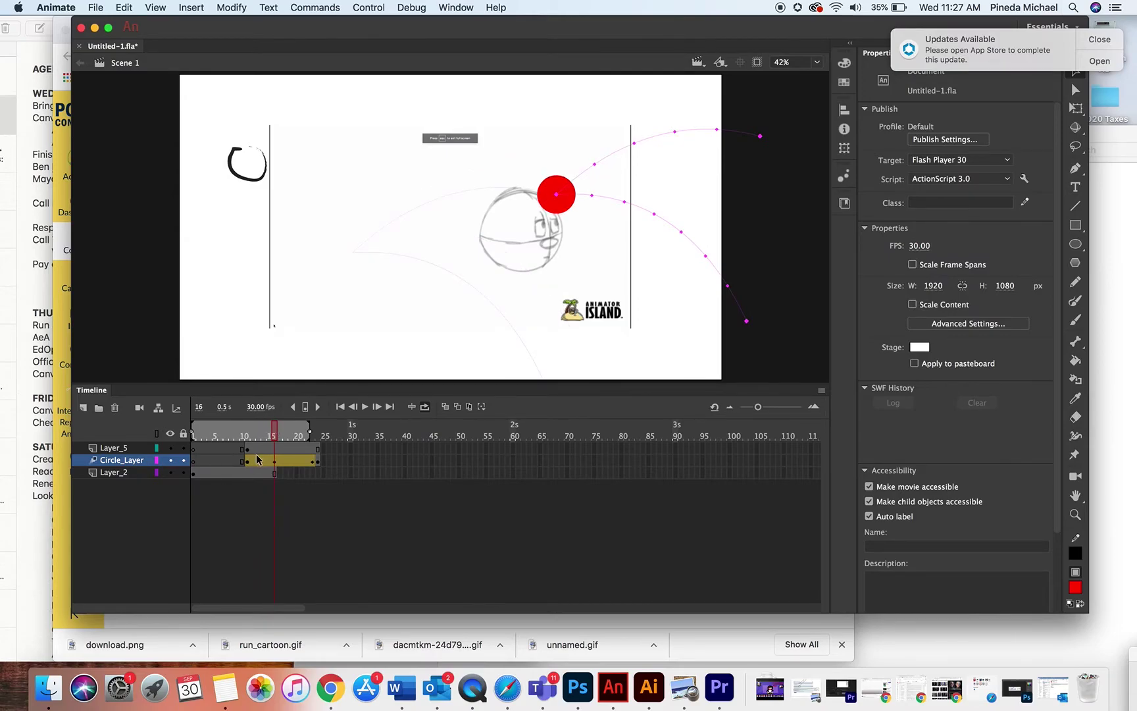
Step: Create a motion tween for the painted ring on the frames of Layer_5 starting at frame 11
left_click(249, 436)
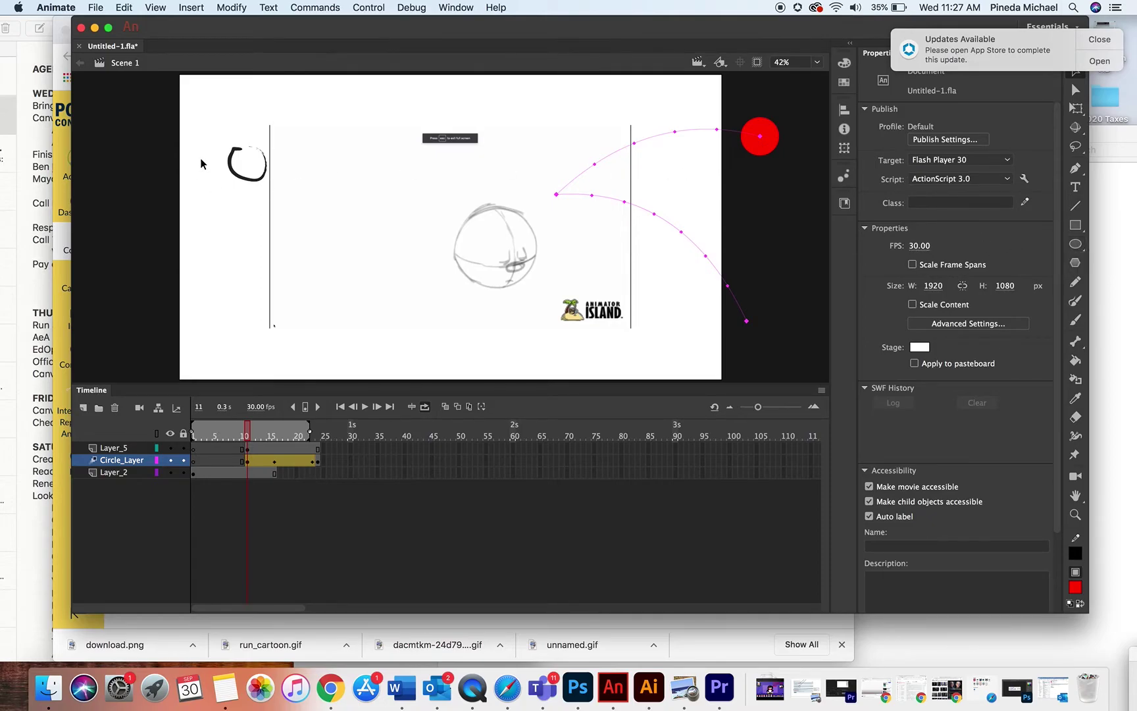
left_click(261, 449)
right_click(261, 448)
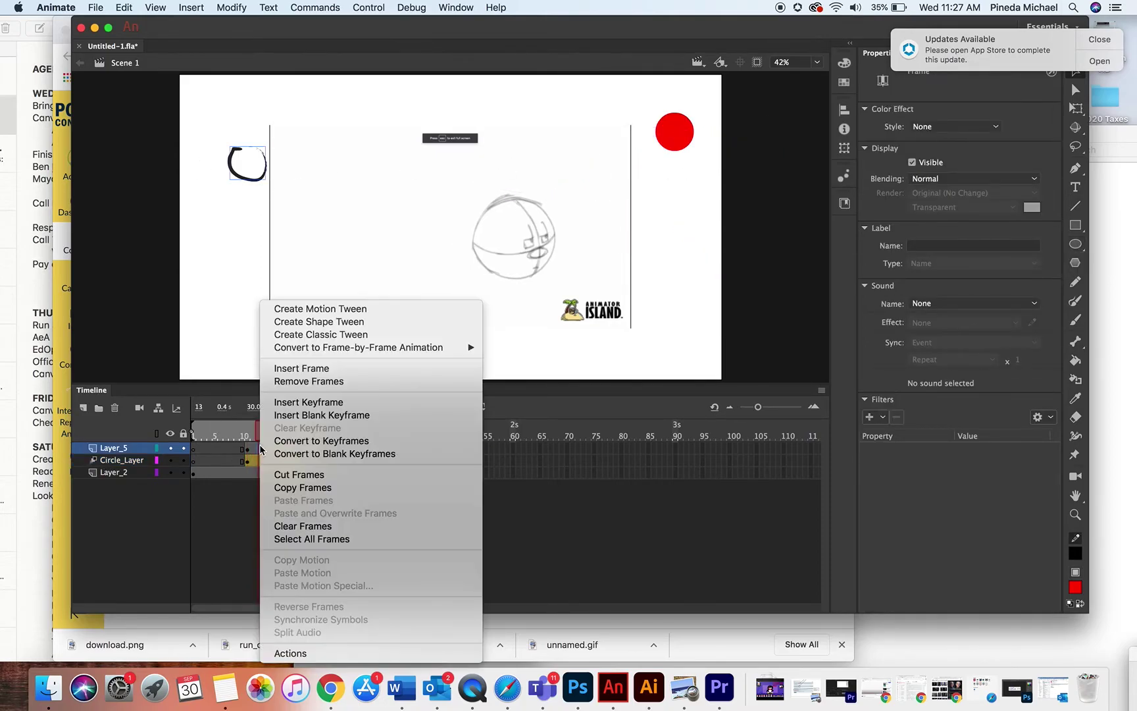
left_click(335, 308)
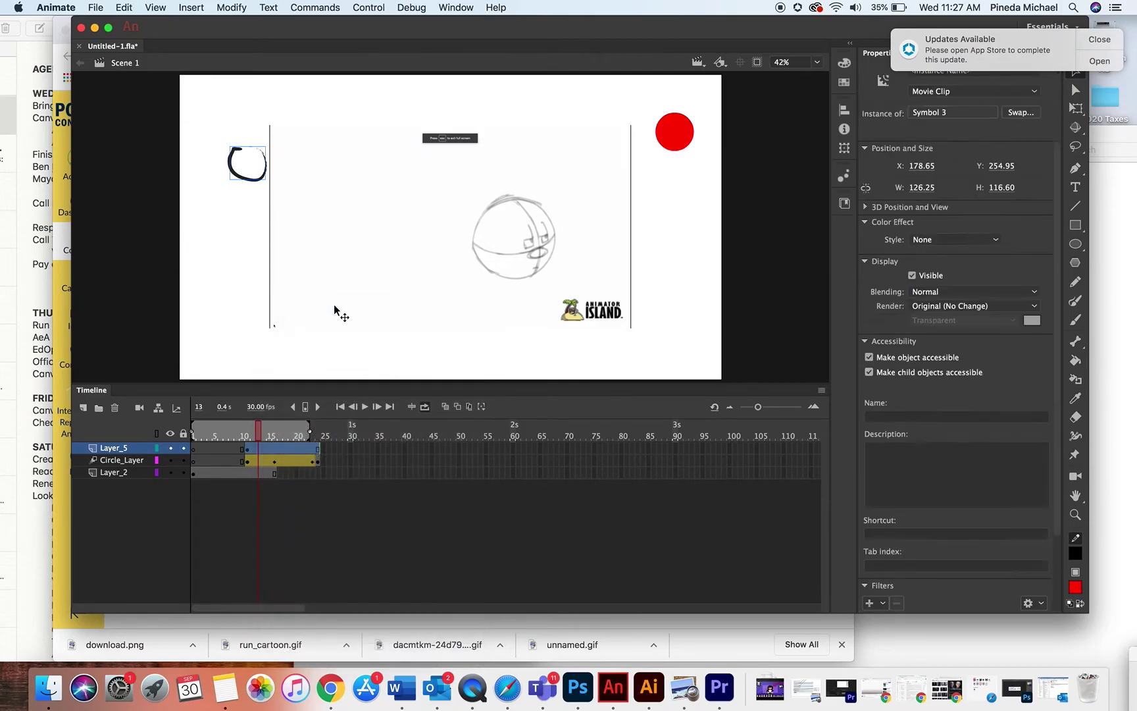
Step: At frame 16, move the painted ring to the upper left of the sketched head, to about X 976, Y 376
left_click(270, 447)
left_click(273, 448)
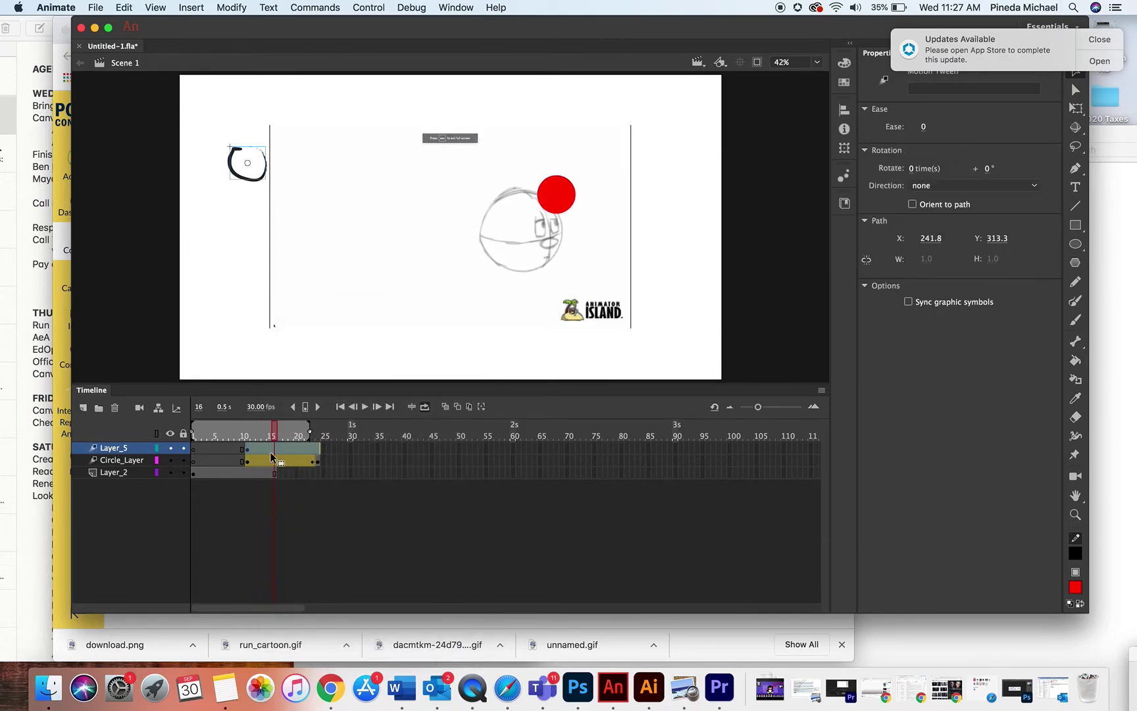
left_click_drag(252, 177, 479, 213)
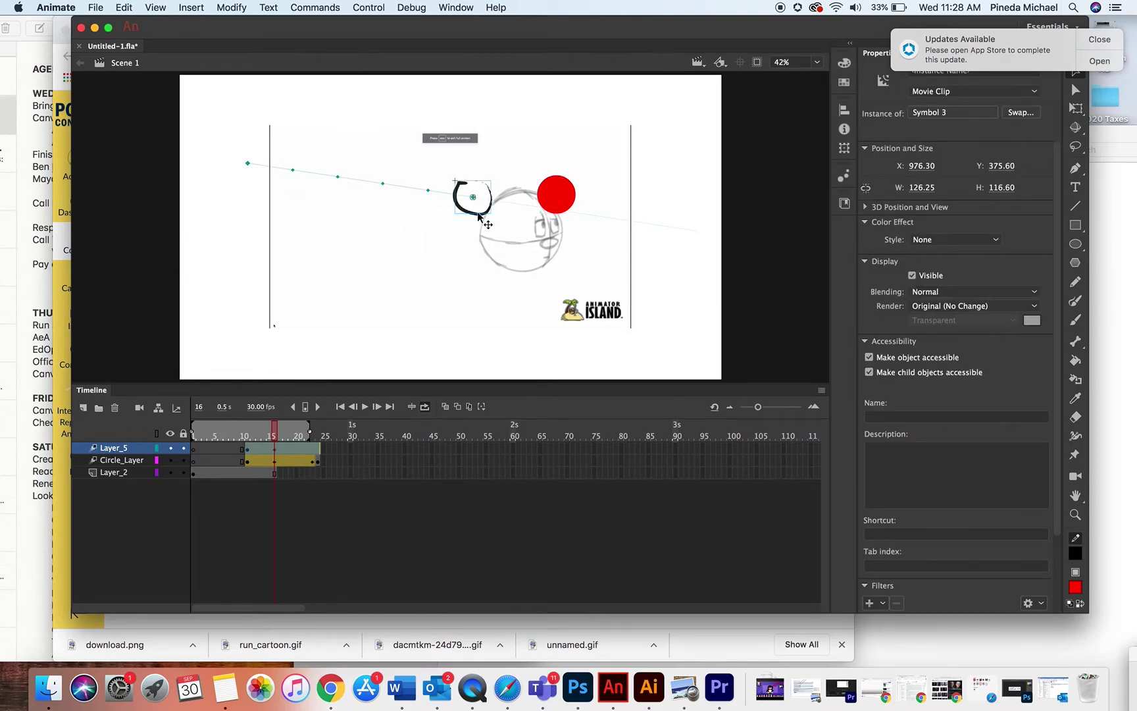
Step: At frame 23, move the painted ring down and left, to near the reference clip's lower left corner
left_click_drag(311, 434, 322, 434)
left_click(317, 436)
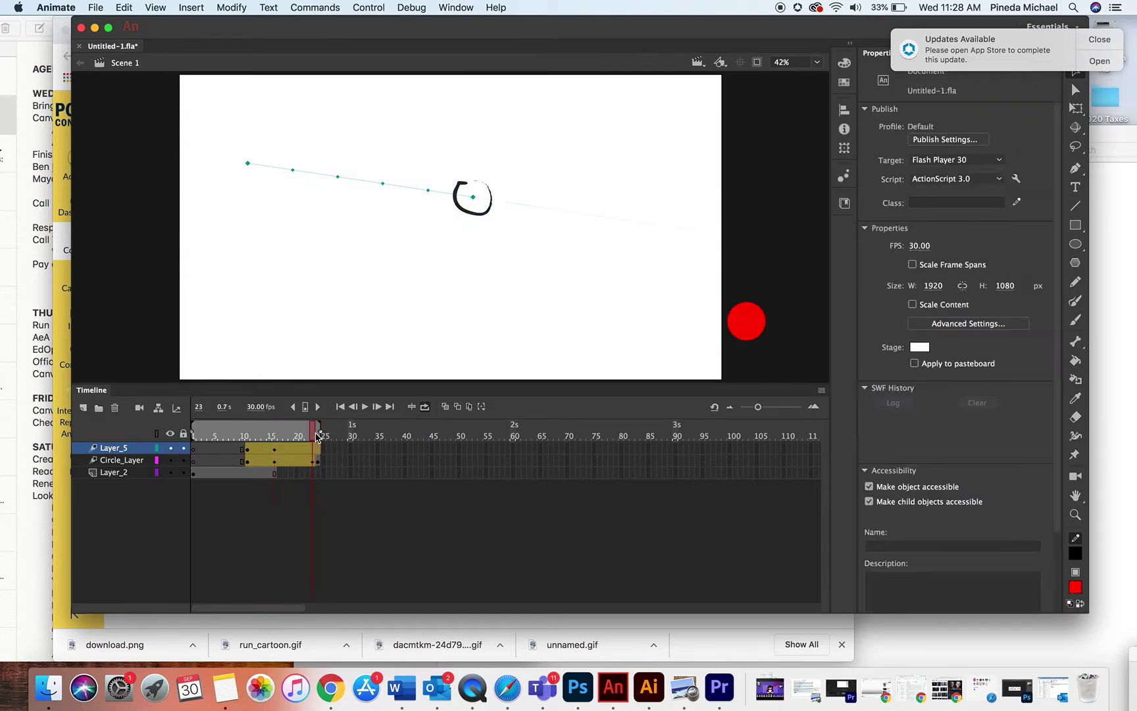
left_click_drag(466, 210, 274, 328)
Step: Bend both segments of the ring's motion path upward into arcs and scrub through the motion to frame 16
left_click_drag(371, 258, 356, 230)
left_click_drag(354, 184, 349, 150)
left_click_drag(220, 434, 264, 436)
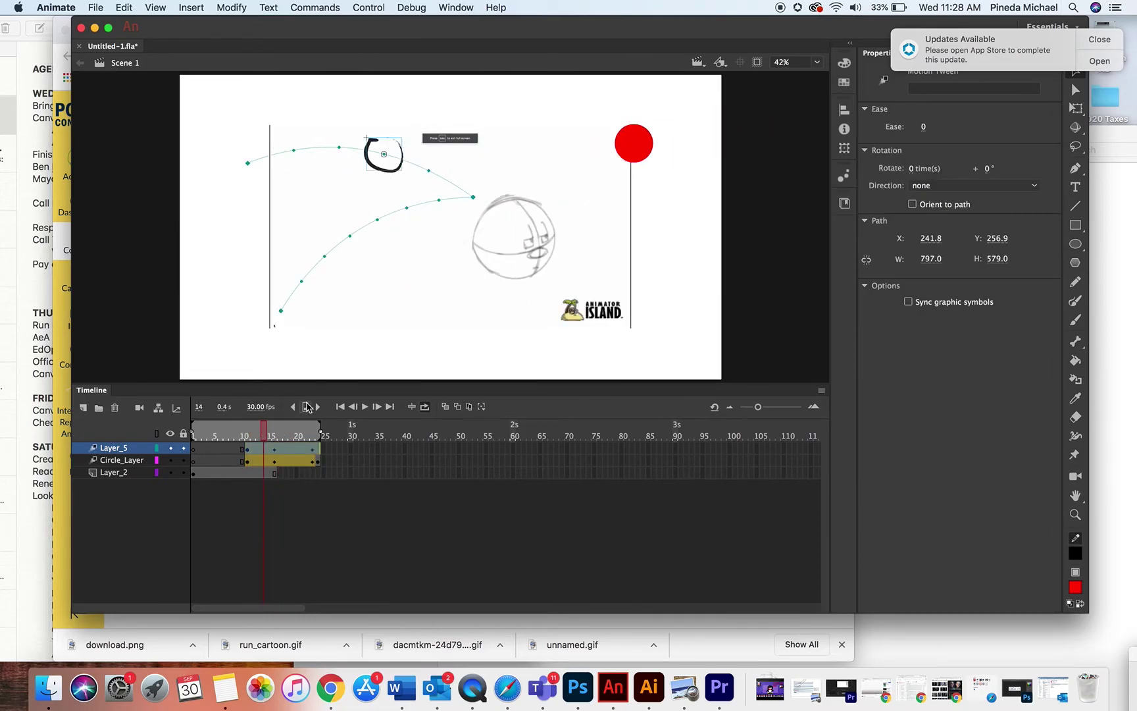
left_click_drag(266, 430, 275, 432)
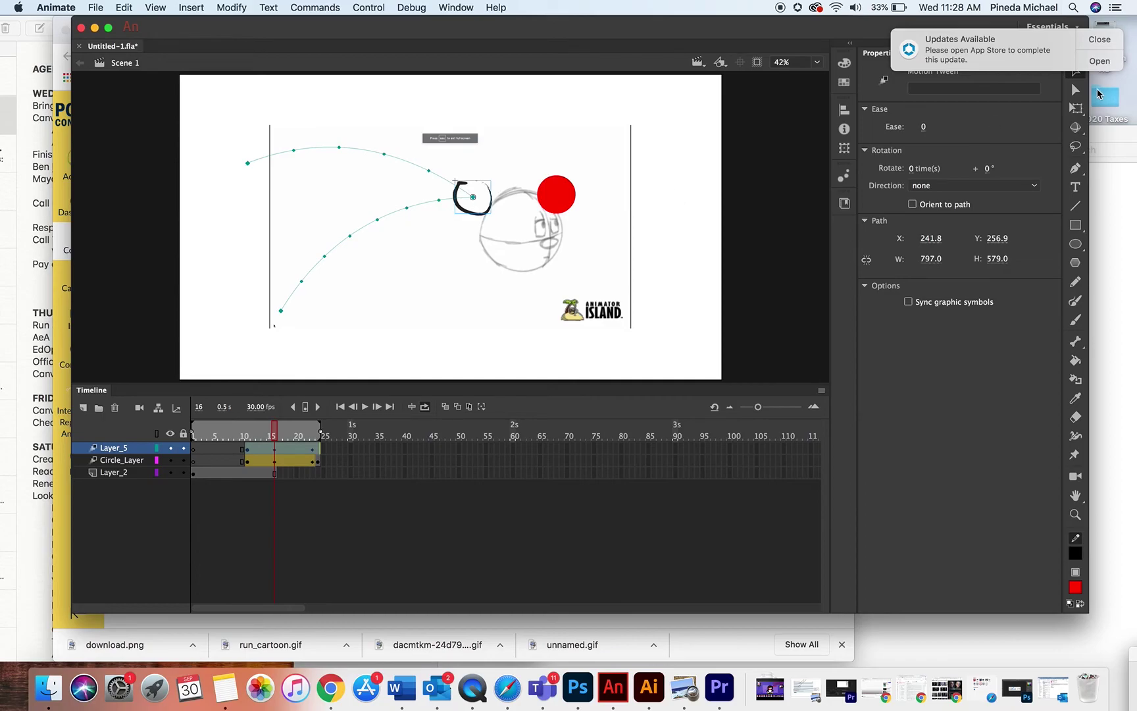
Step: Rotate the painted ring about half a turn at frame 16 with Free Transform, and rotate it at frame 23 as well
left_click(1076, 108)
left_click_drag(498, 219, 439, 213)
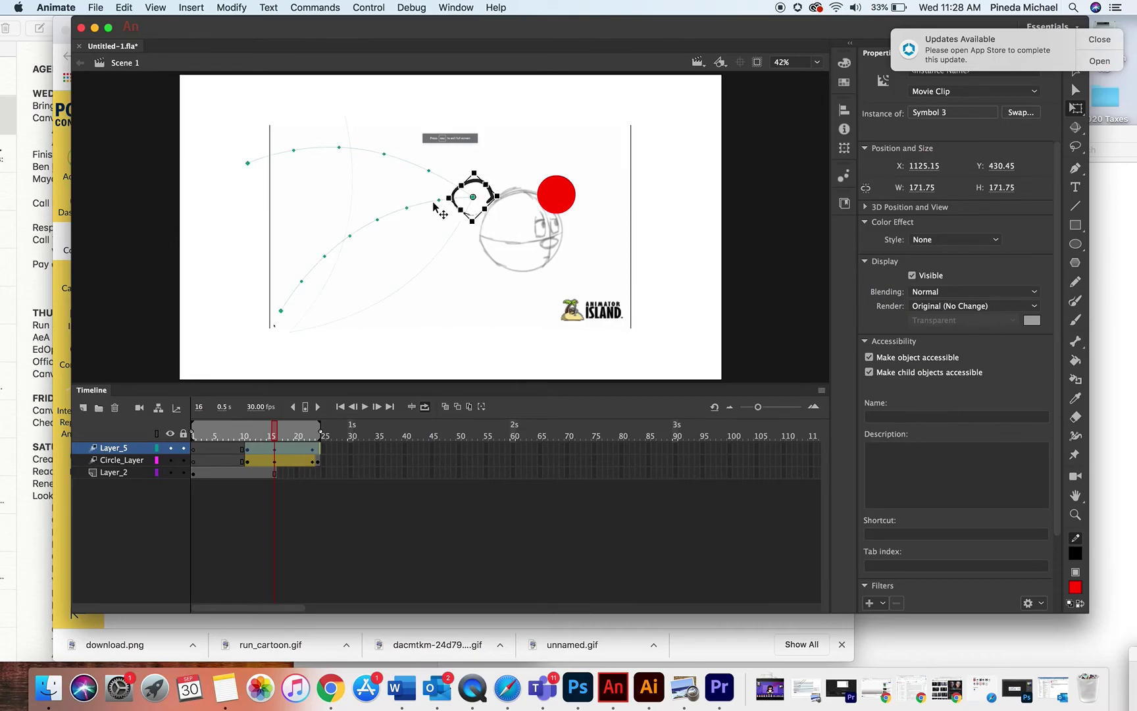
left_click(313, 448)
mouse_move(313, 329)
left_mouse_down()
mouse_move(279, 363)
mouse_move(249, 355)
mouse_move(234, 434)
mouse_move(313, 432)
mouse_move(227, 438)
mouse_move(311, 445)
mouse_move(245, 454)
mouse_move(301, 449)
left_mouse_up()
mouse_move(274, 450)
left_mouse_down()
mouse_move(308, 451)
mouse_move(280, 452)
left_mouse_up()
left_click(280, 452)
Step: Check where the reference clip's frames end on Layer_2 at frame 16 and scrub past them to about frame 20
left_click(275, 473)
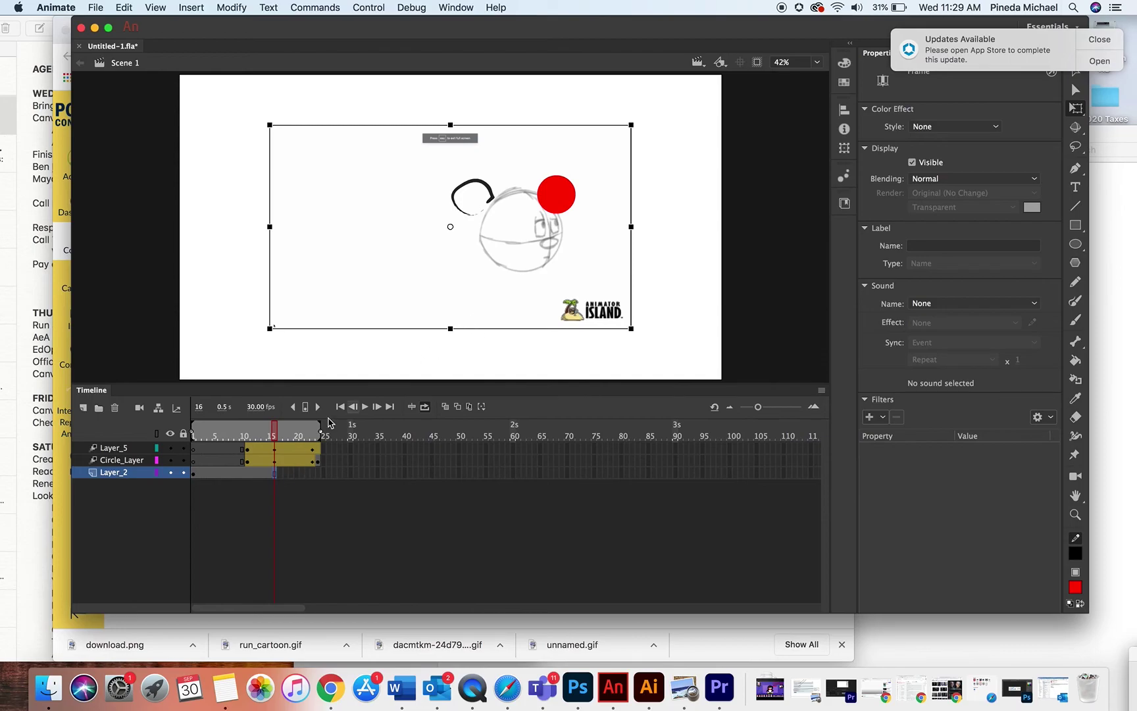
left_click_drag(284, 479, 298, 477)
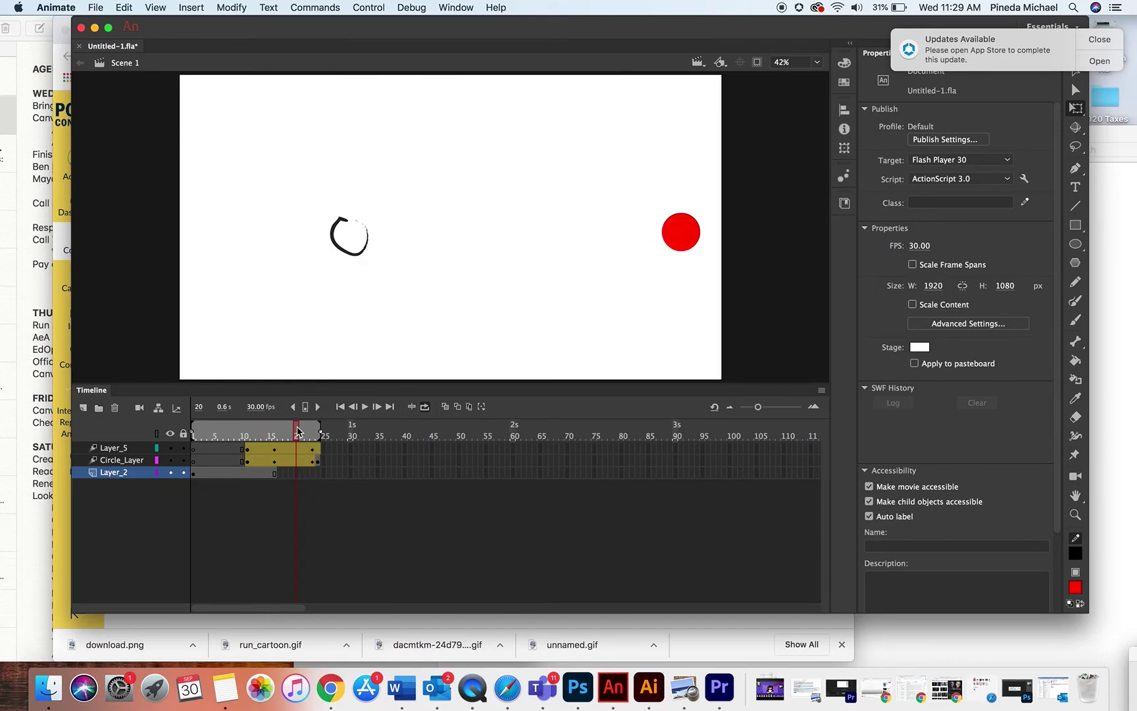
mouse_move(301, 431)
left_mouse_down()
mouse_move(319, 431)
mouse_move(295, 433)
mouse_move(318, 474)
mouse_move(395, 479)
mouse_move(244, 435)
mouse_move(319, 440)
mouse_move(300, 434)
left_mouse_up()
Step: Remove the extra keyframe frame at frame 24, after the end of the motion tween on Circle_Layer
left_click(321, 464)
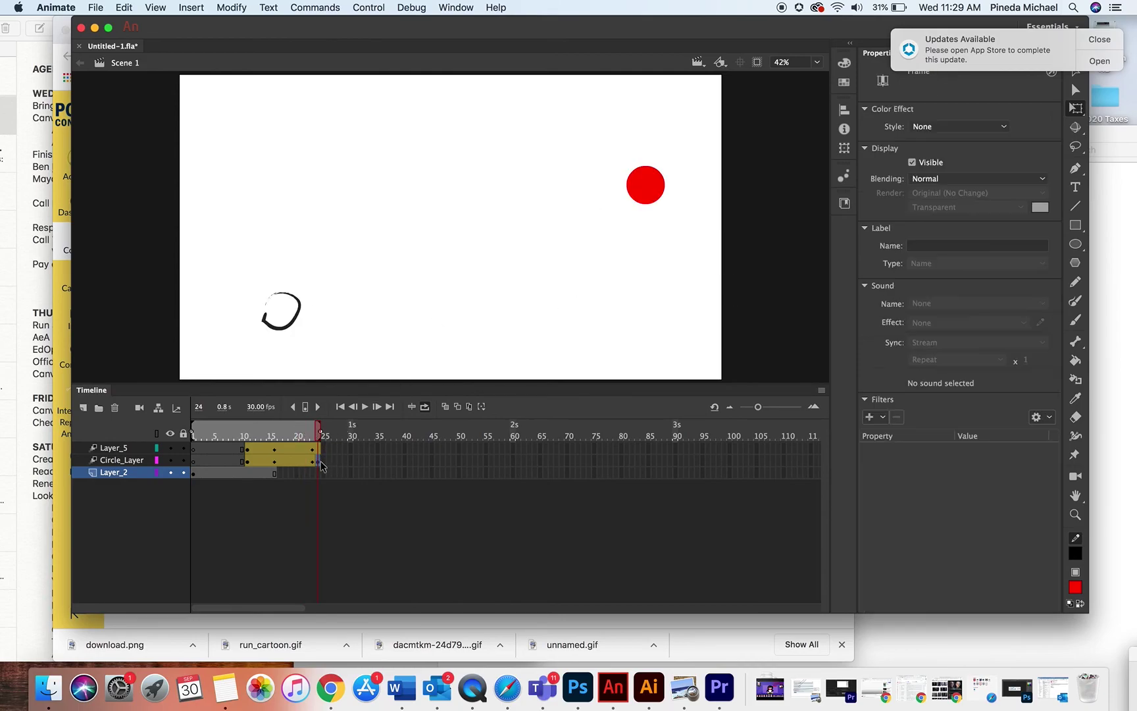
right_click(320, 465)
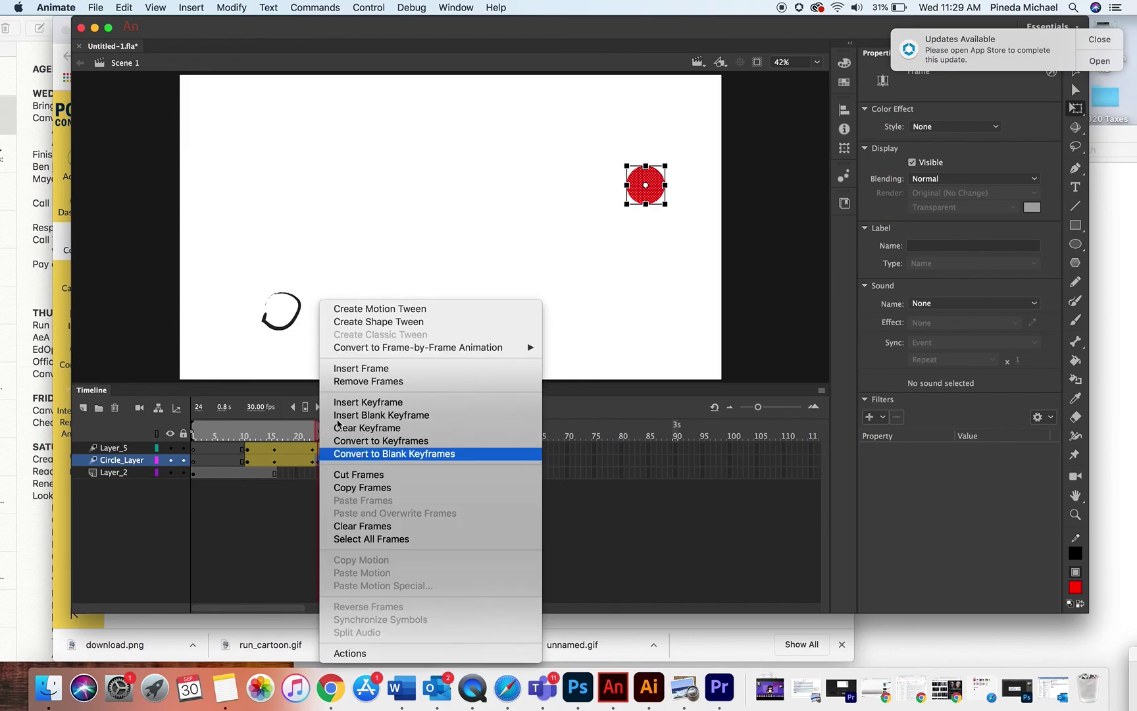
left_click(342, 383)
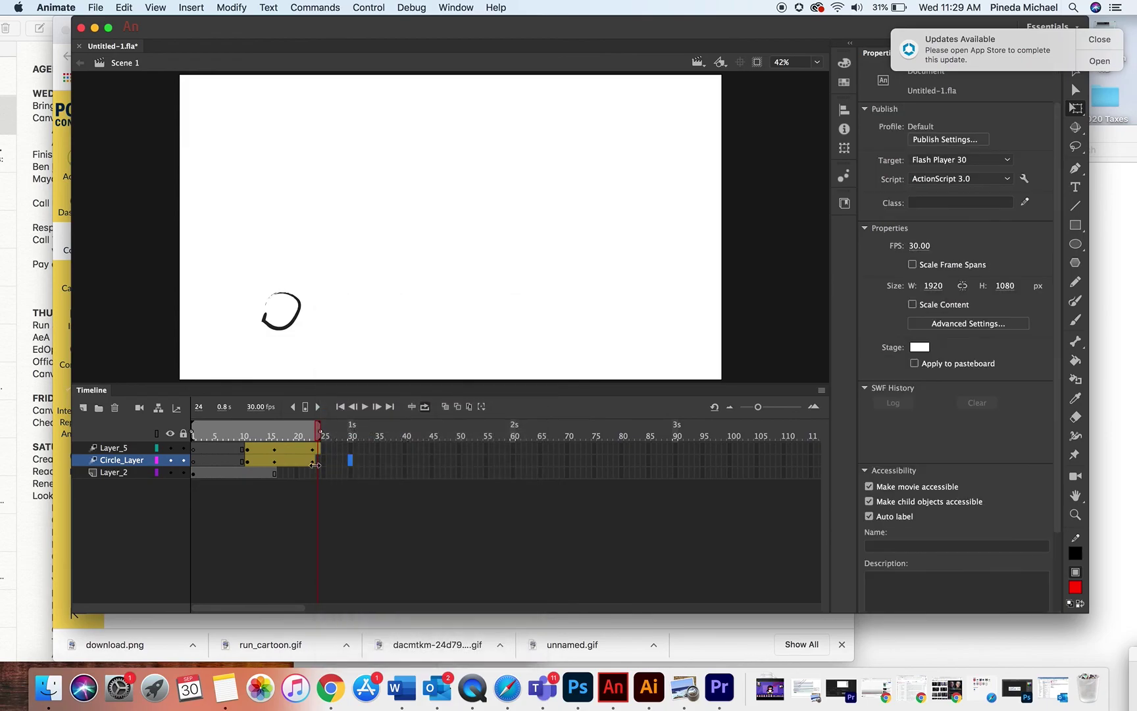
left_click(316, 463)
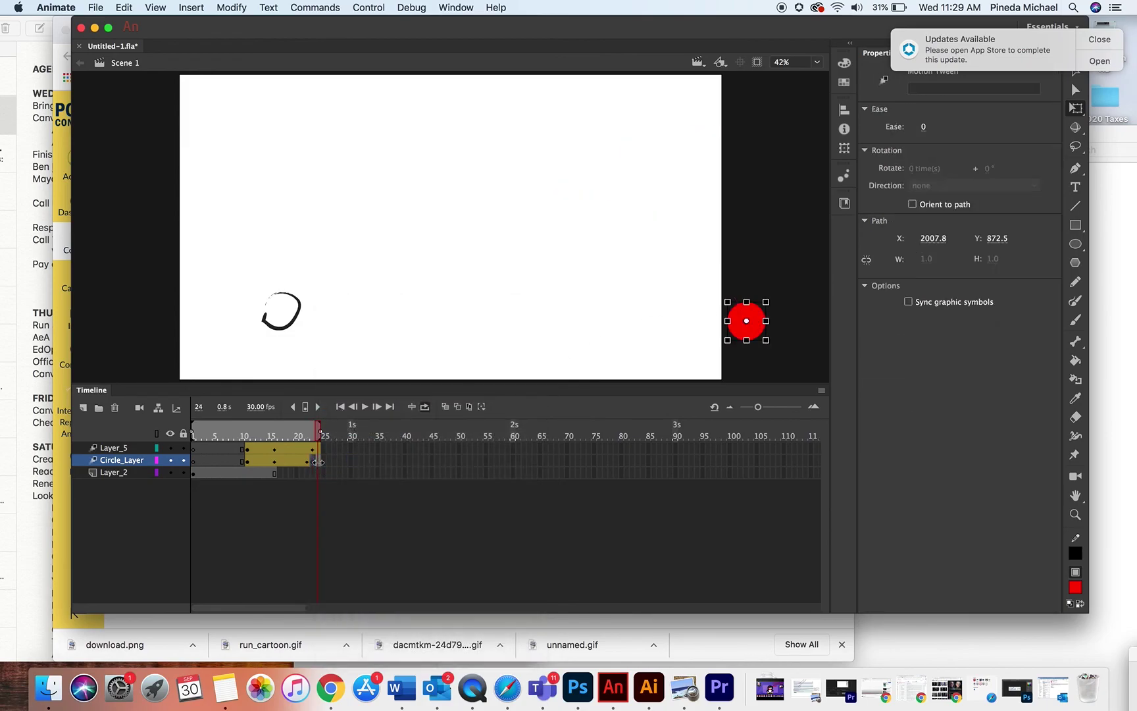
left_click(314, 463)
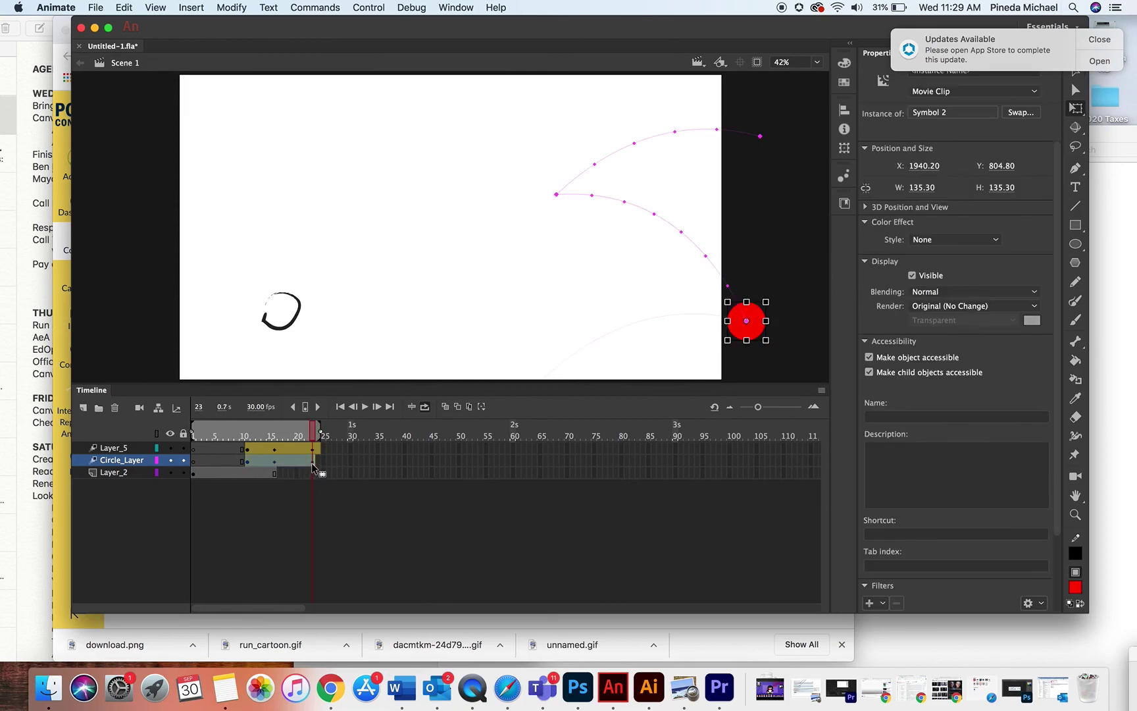
left_click(315, 462)
left_click(314, 463)
left_click(333, 460)
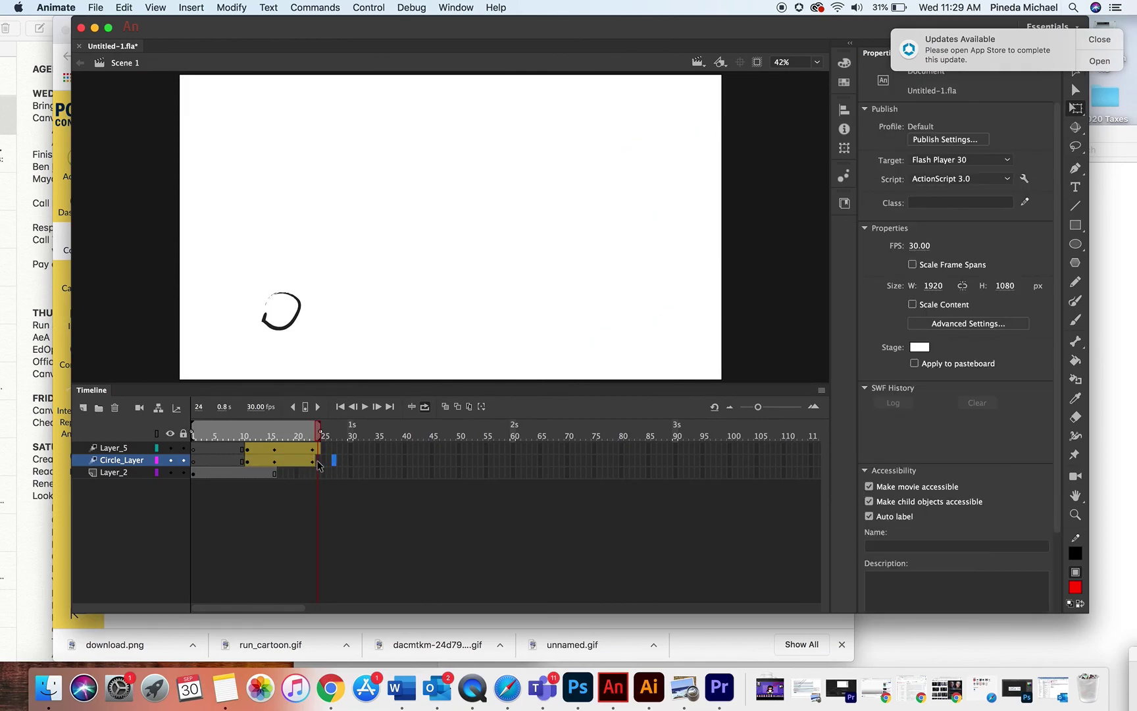
left_click(312, 462)
left_click(315, 462)
left_click(313, 463)
left_click(329, 461)
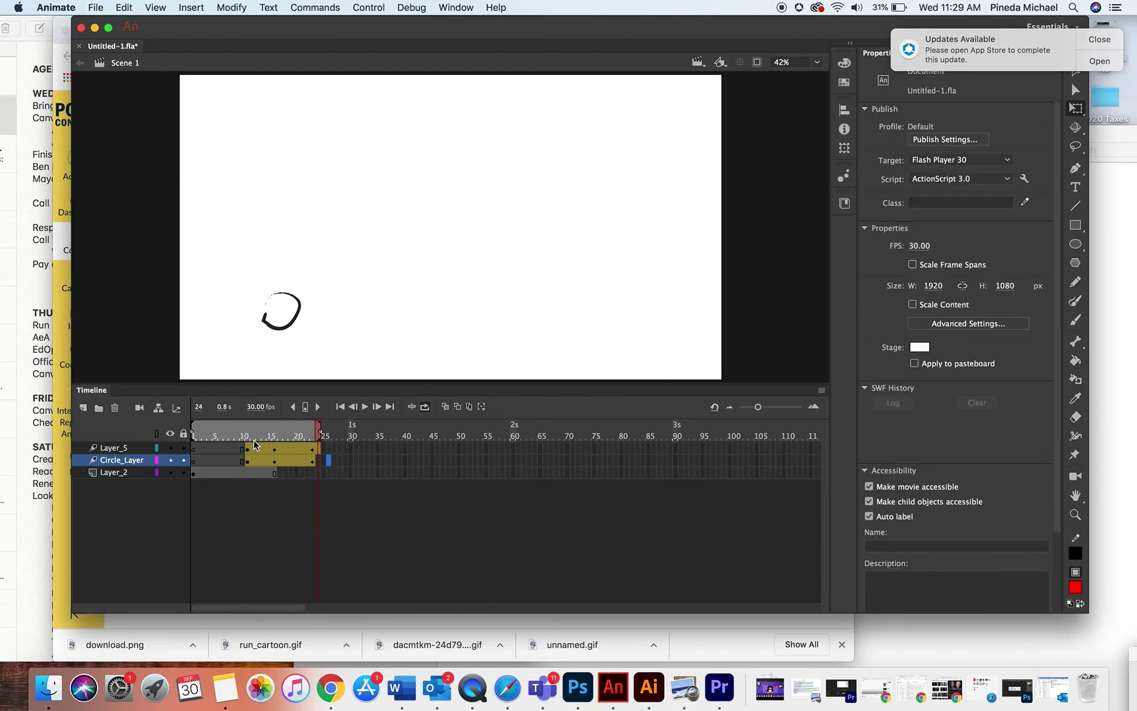